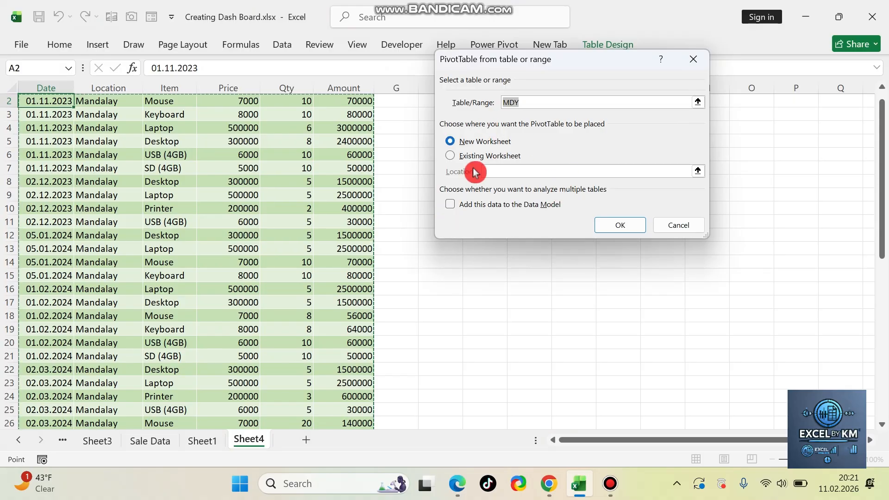
Step: Create a PivotTable from the MDY table on a new worksheet, with Item as rows, Location as columns and Amount as values
click(618, 225)
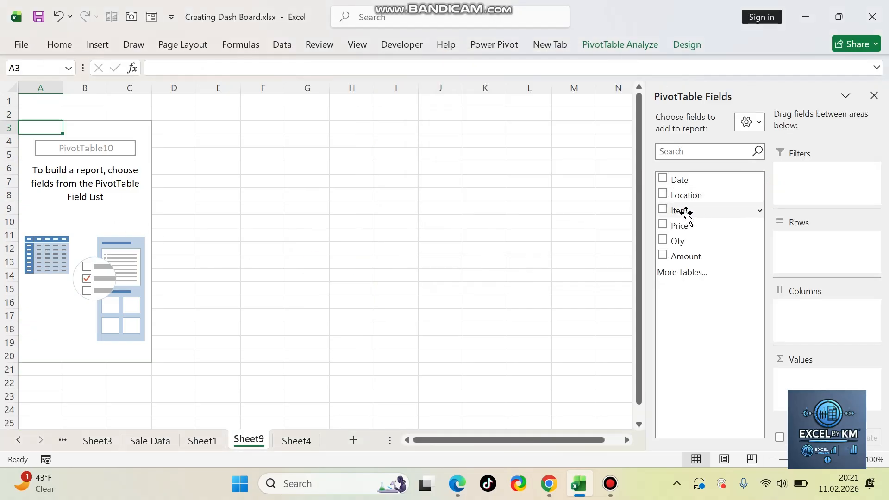
drag(685, 212, 800, 256)
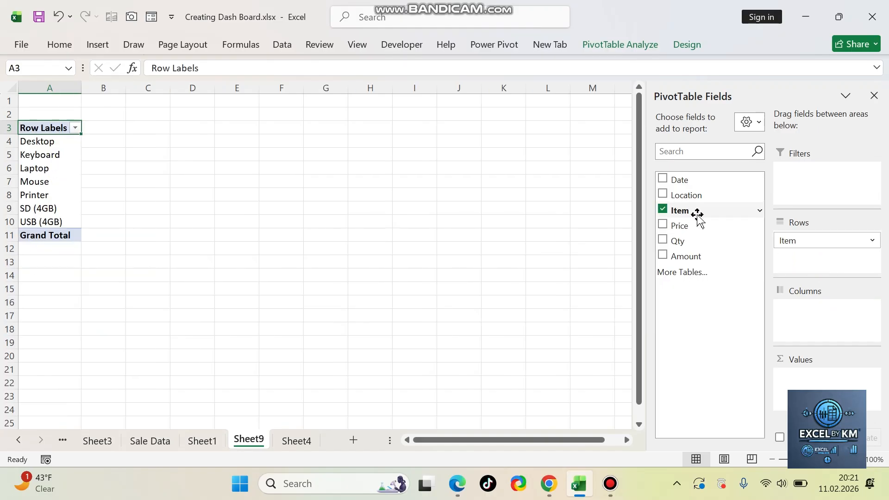
drag(685, 196, 833, 328)
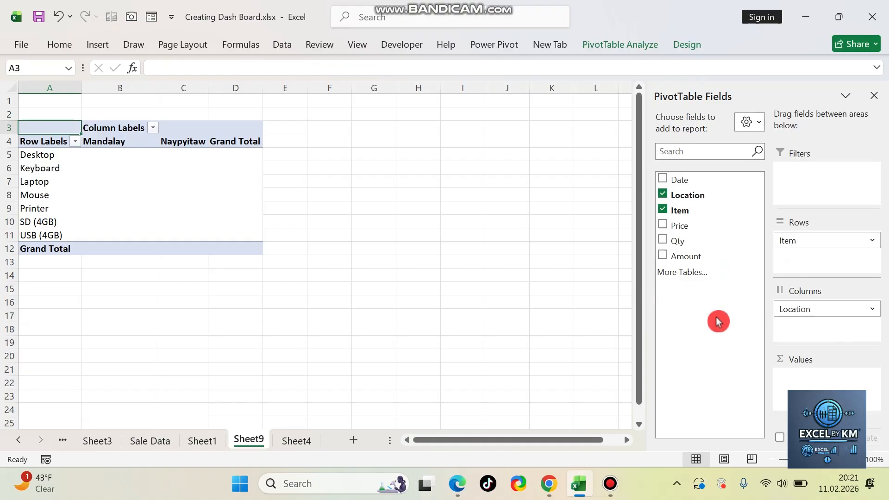
drag(676, 256, 810, 380)
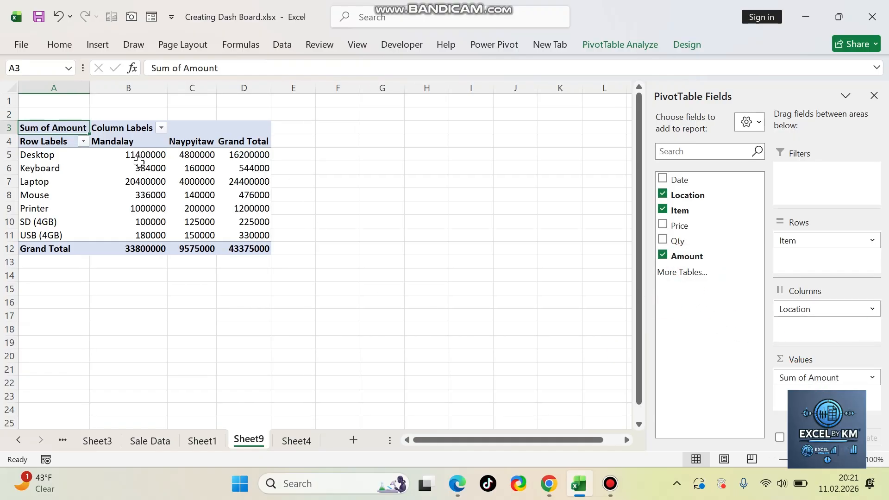
Step: Turn off the PivotTable's grand totals for both rows and columns
click(252, 168)
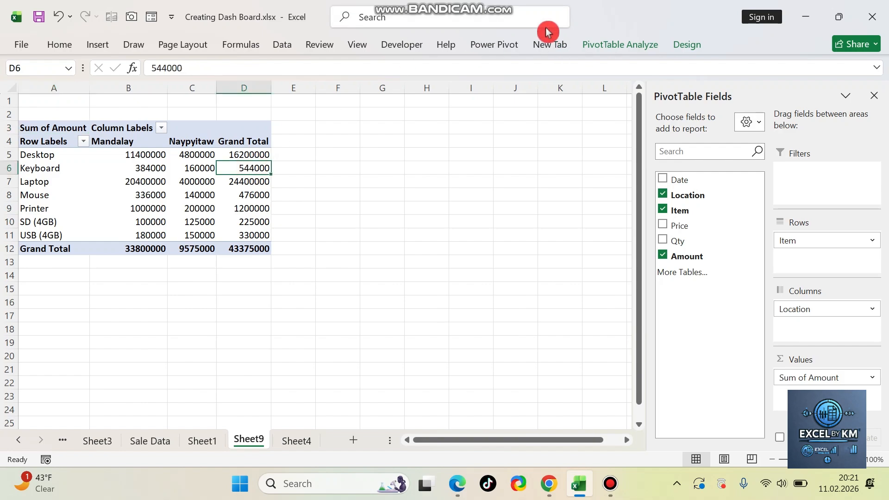
click(686, 44)
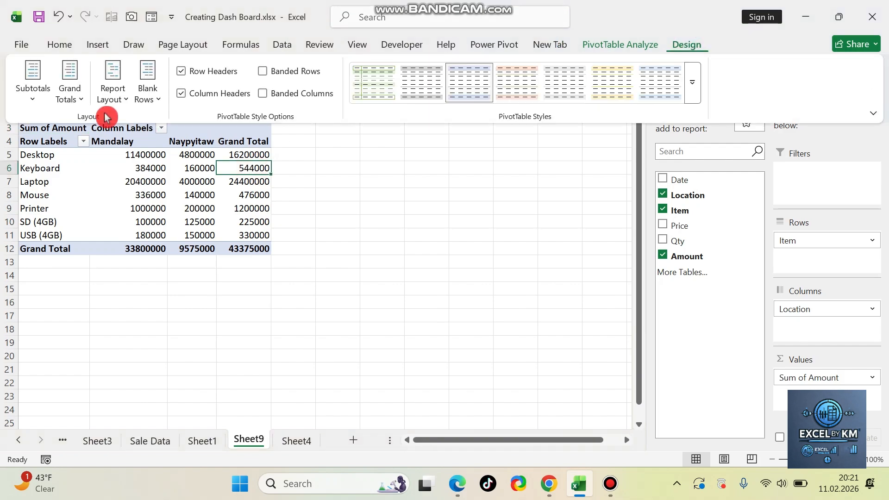
click(71, 92)
click(143, 132)
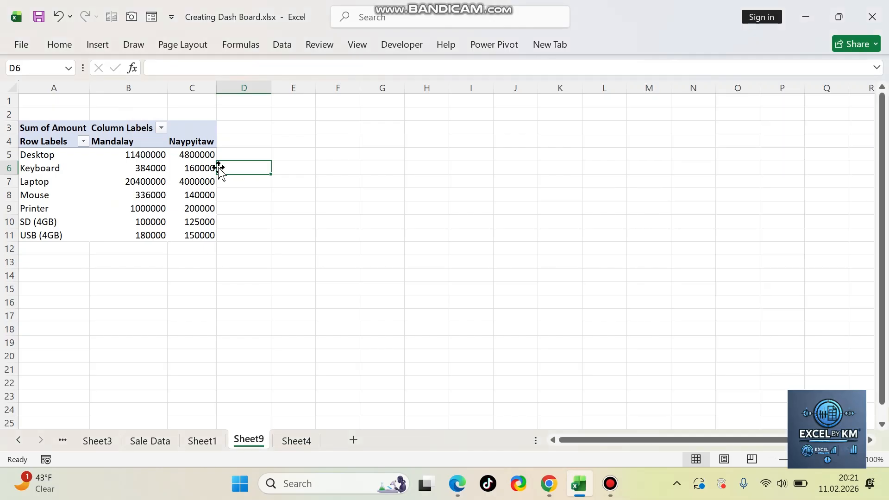
Step: Format the Mandalay and Naypyitaw amounts with thousands separators and no decimal places
drag(127, 153, 195, 235)
click(192, 181)
drag(132, 151, 210, 234)
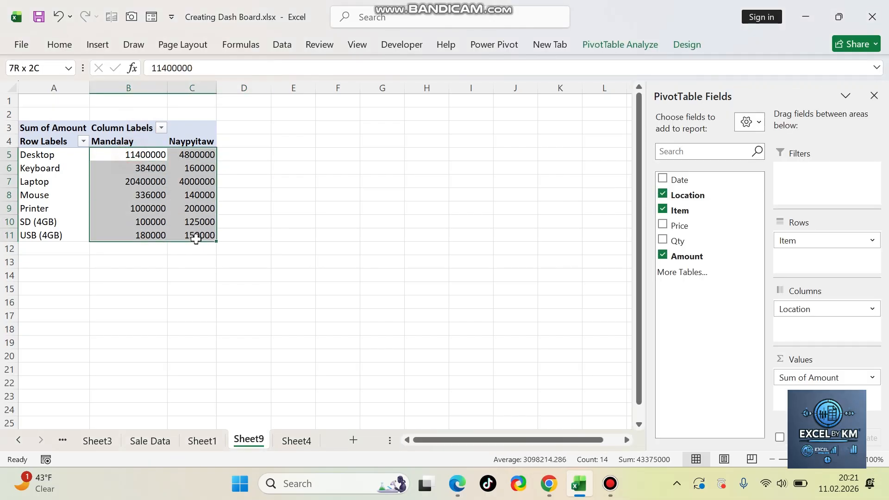
click(62, 41)
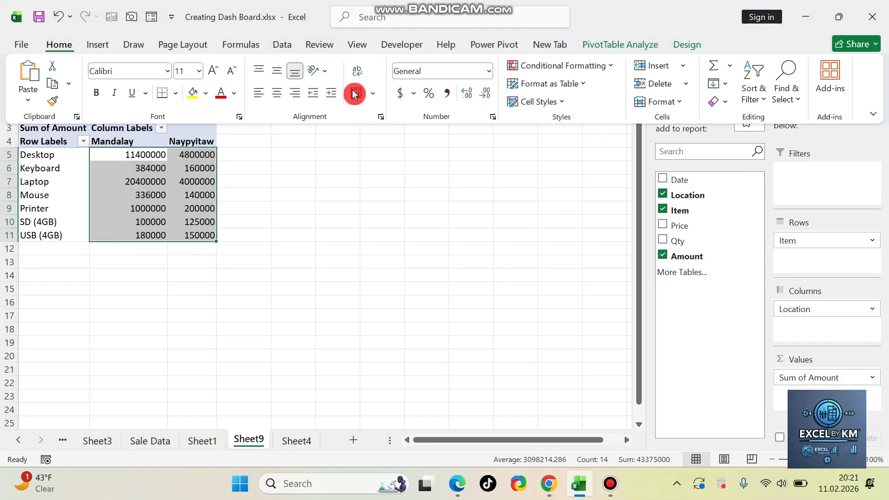
click(446, 97)
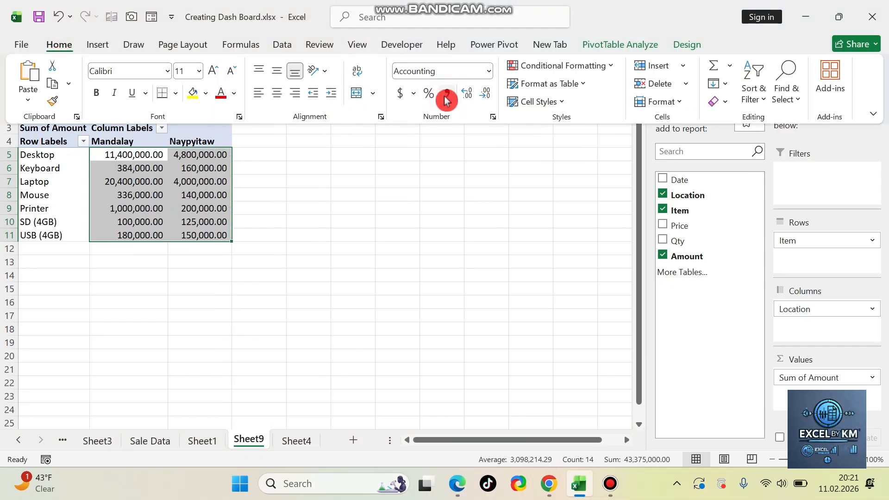
click(484, 94)
click(484, 94)
Step: Compare the Desktop amounts of Mandalay and Naypyitaw in the PivotTable
click(203, 175)
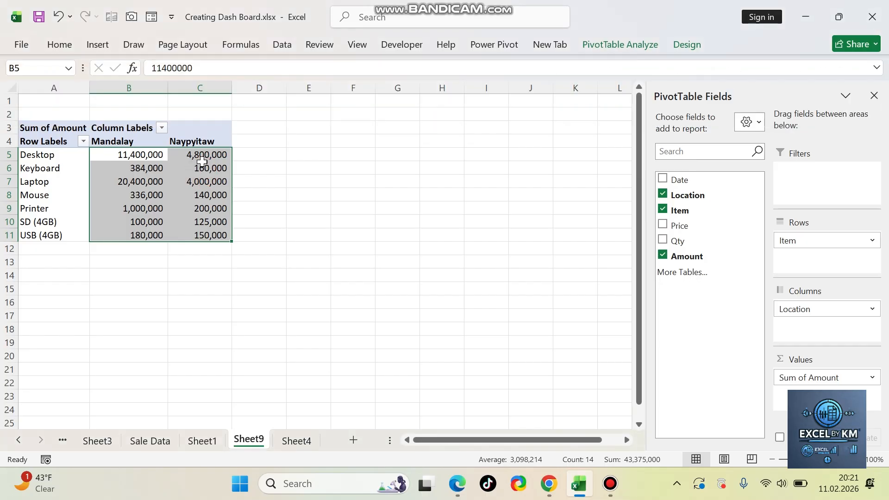
click(204, 169)
click(117, 150)
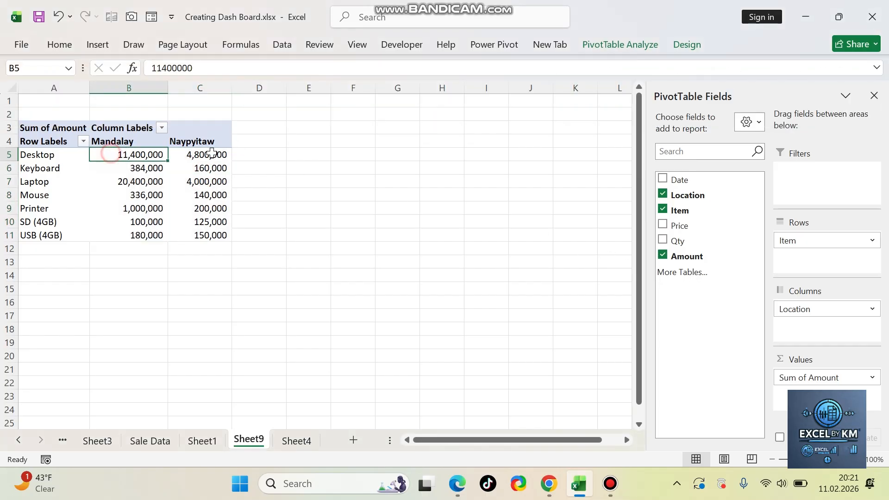
click(207, 156)
click(142, 156)
click(206, 155)
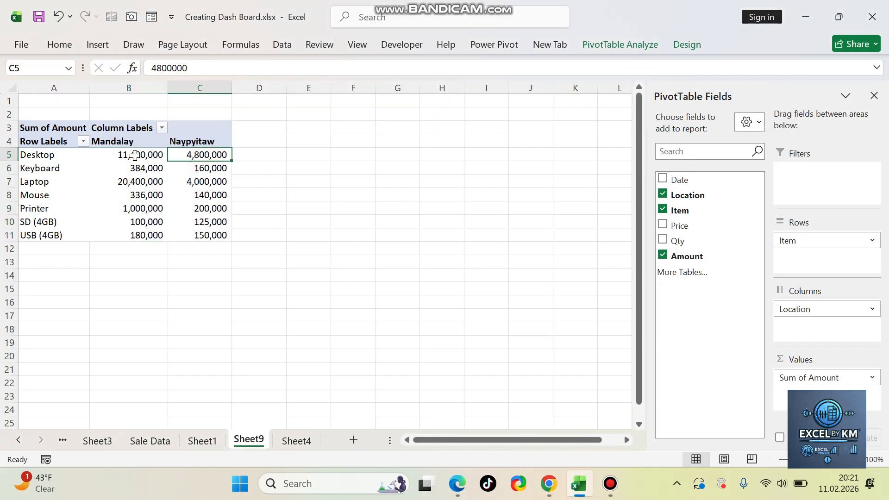
click(143, 156)
click(207, 156)
mouse_move(196, 153)
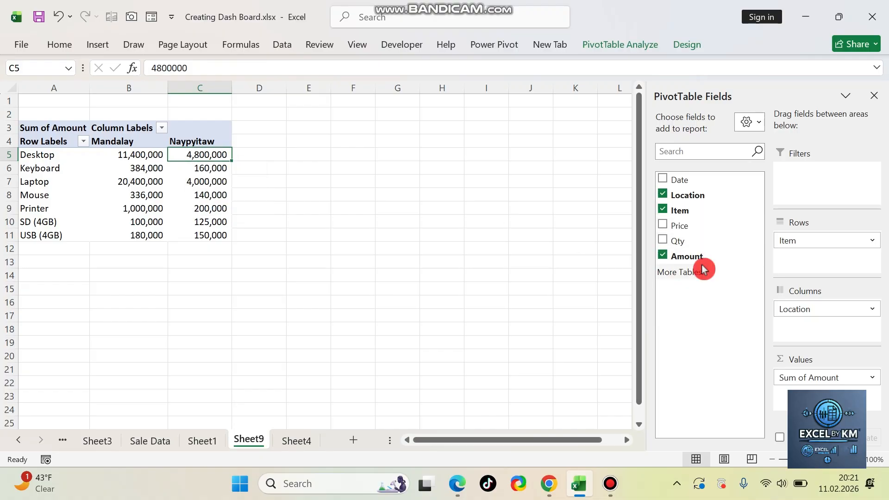
Step: Add Amount to the values a second time and show it as Difference From, with base field Location and base item (previous)
drag(703, 259, 826, 393)
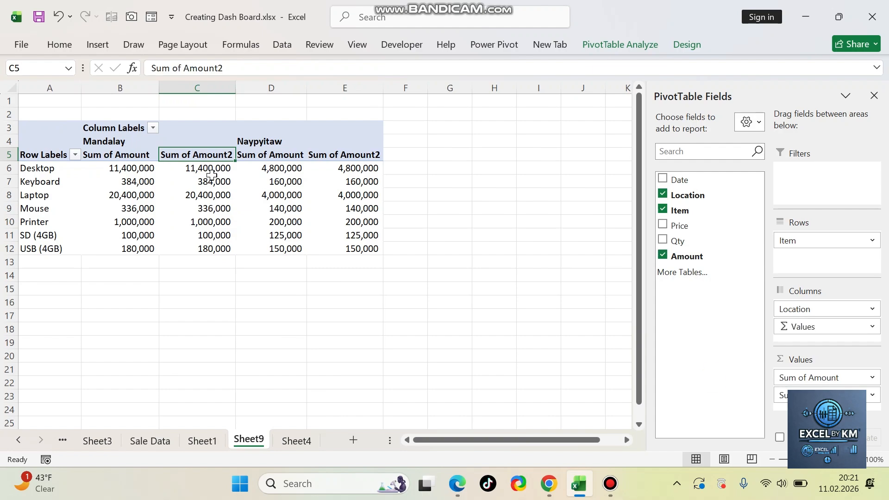
click(360, 172)
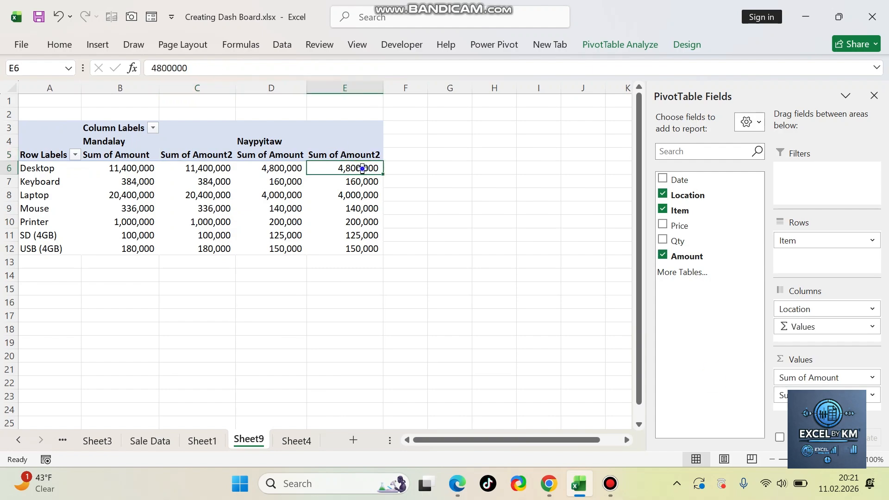
right_click(362, 169)
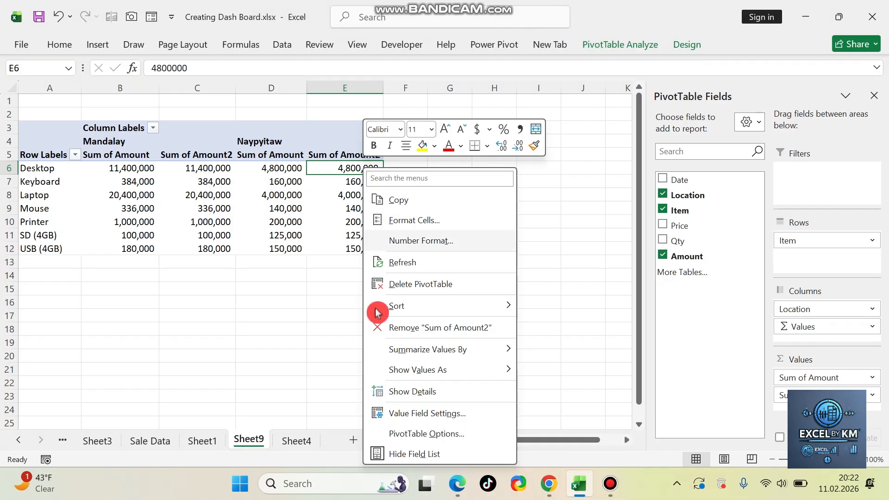
click(469, 374)
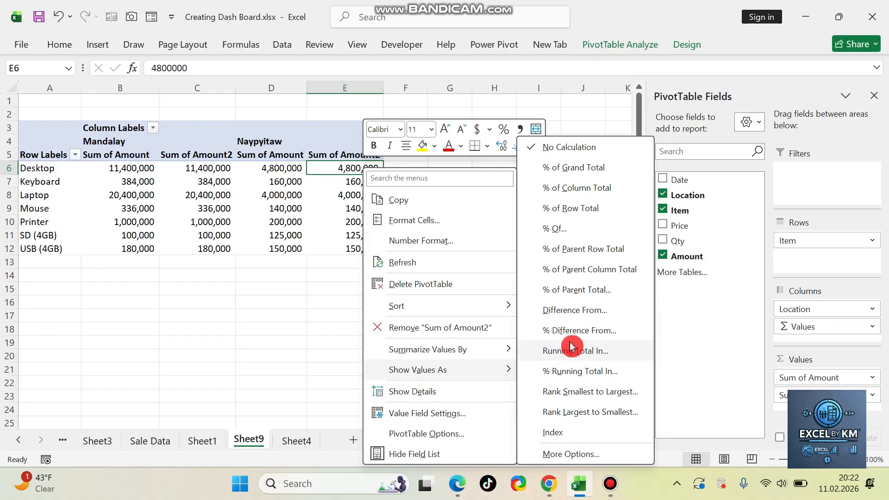
click(592, 316)
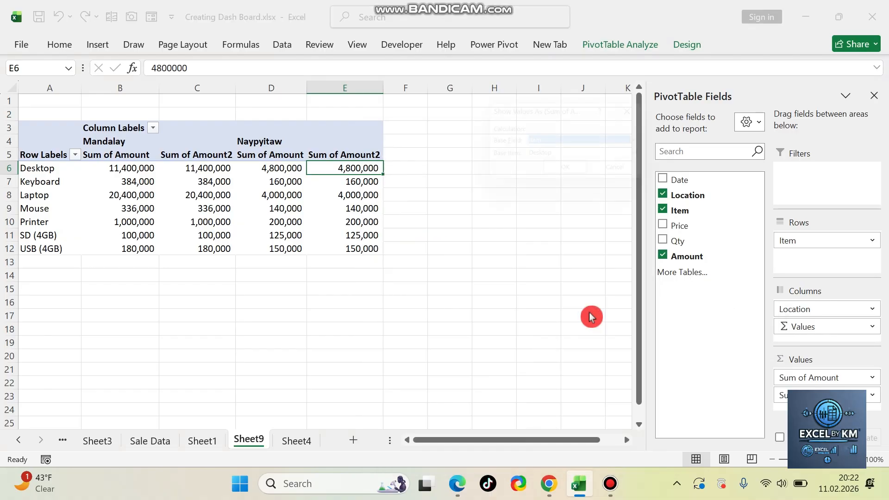
drag(574, 115, 478, 132)
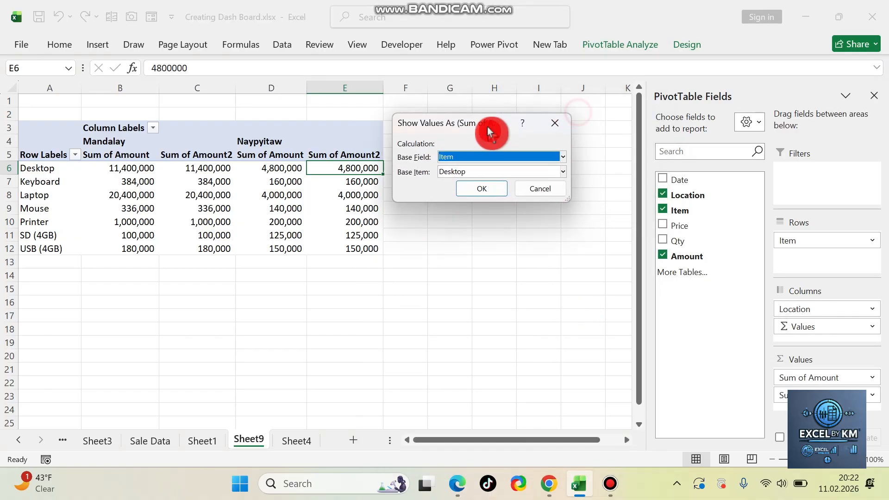
click(557, 162)
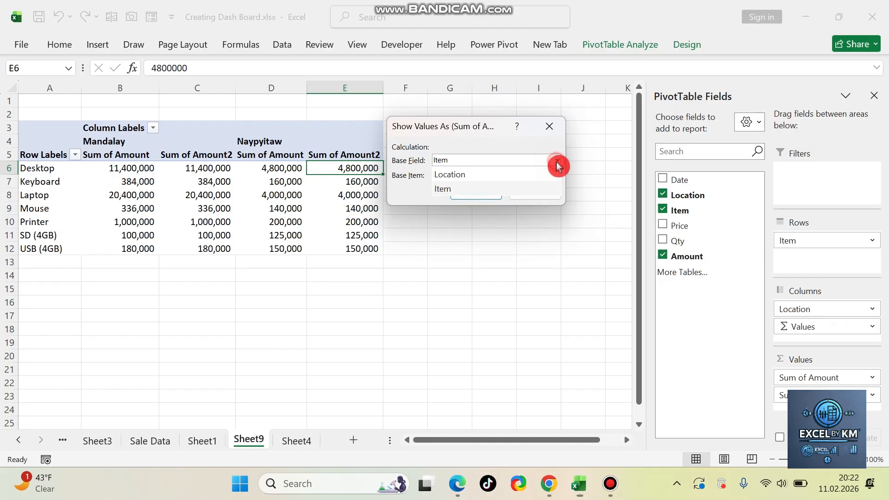
click(501, 175)
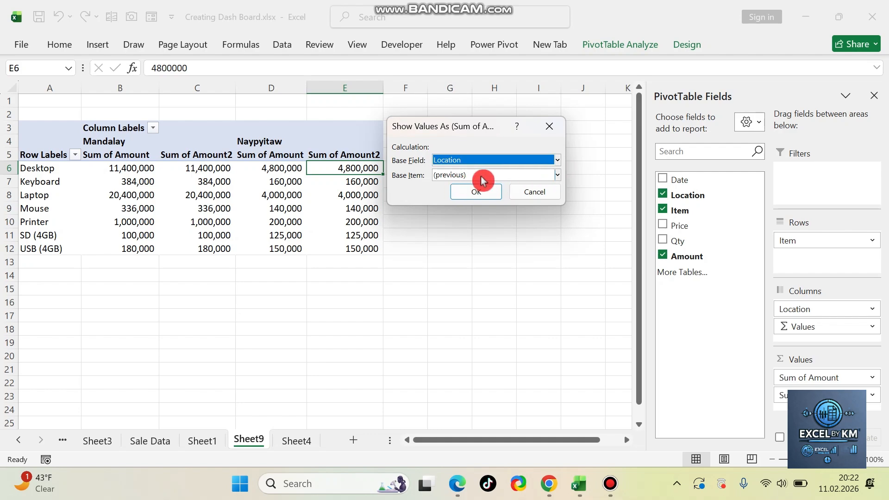
click(557, 175)
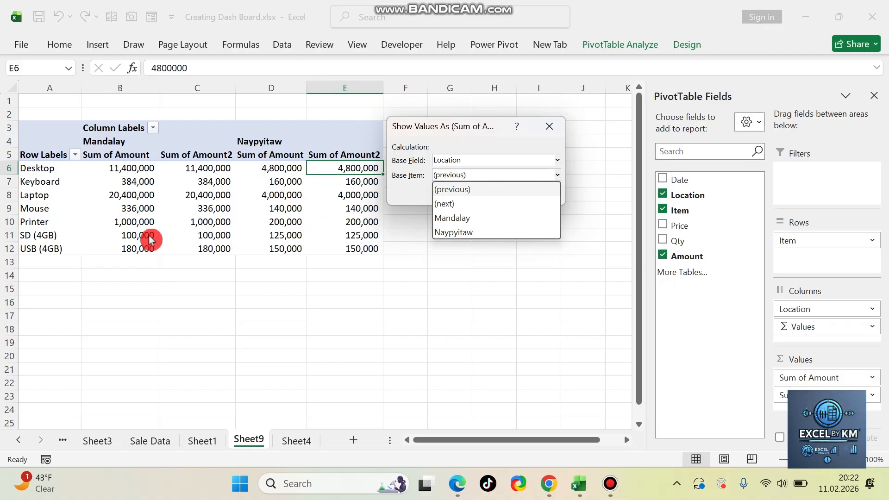
click(473, 195)
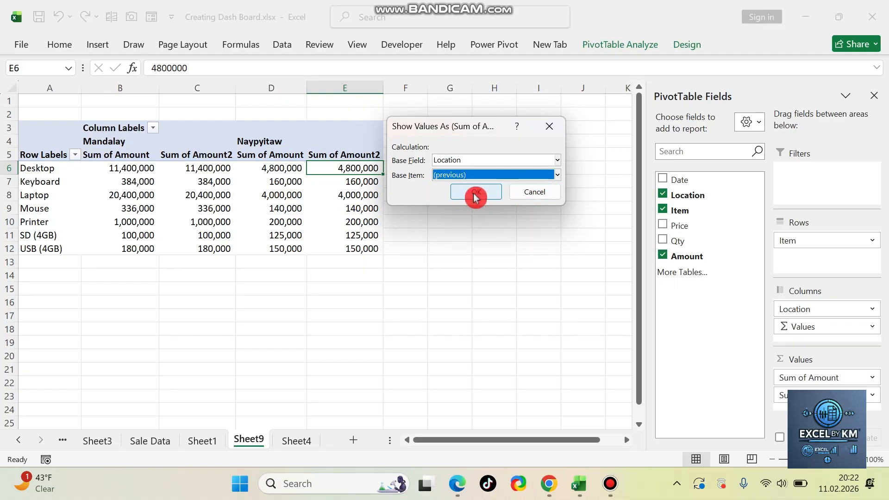
click(475, 195)
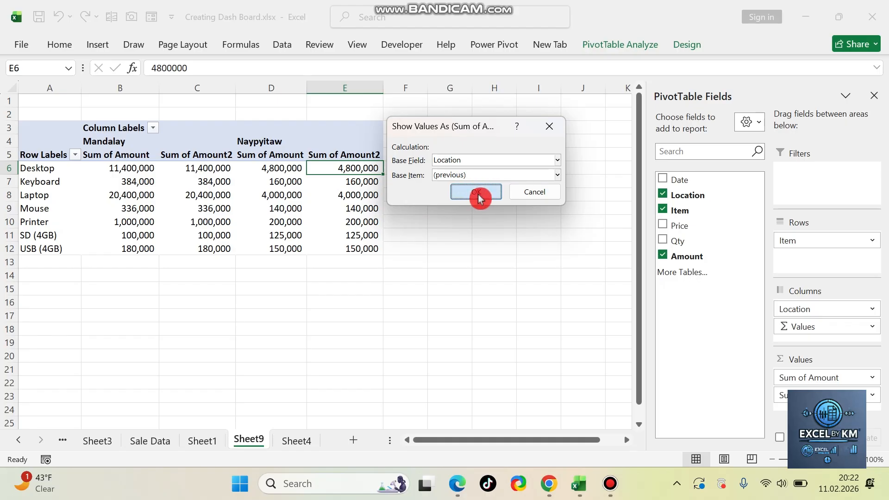
drag(347, 167, 358, 244)
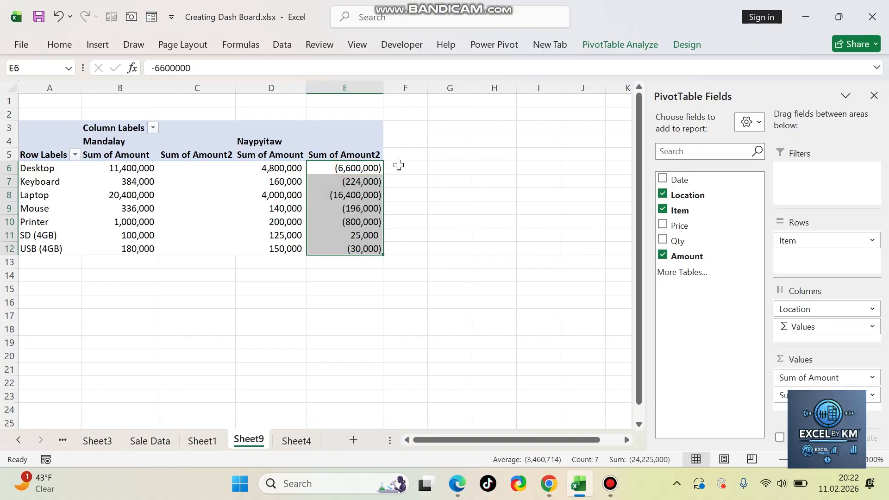
Step: Apply light blue gradient data bars to Naypyitaw's Desktop difference cell
click(357, 172)
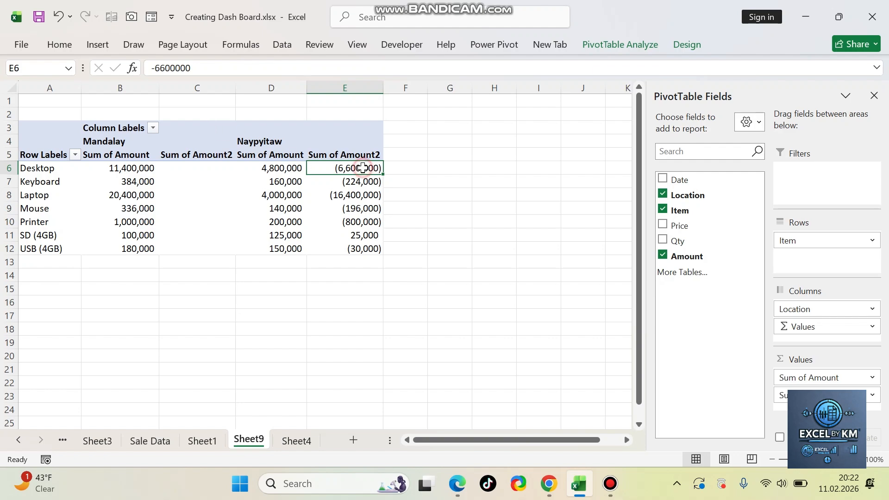
click(69, 47)
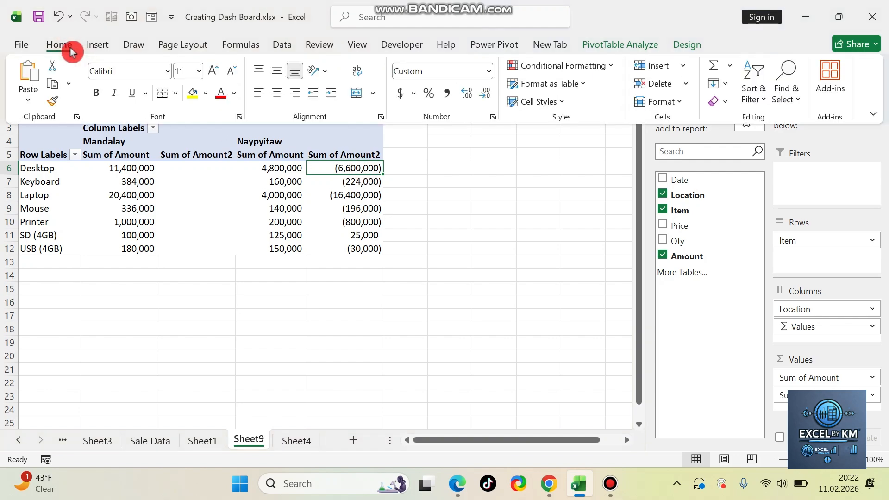
click(588, 68)
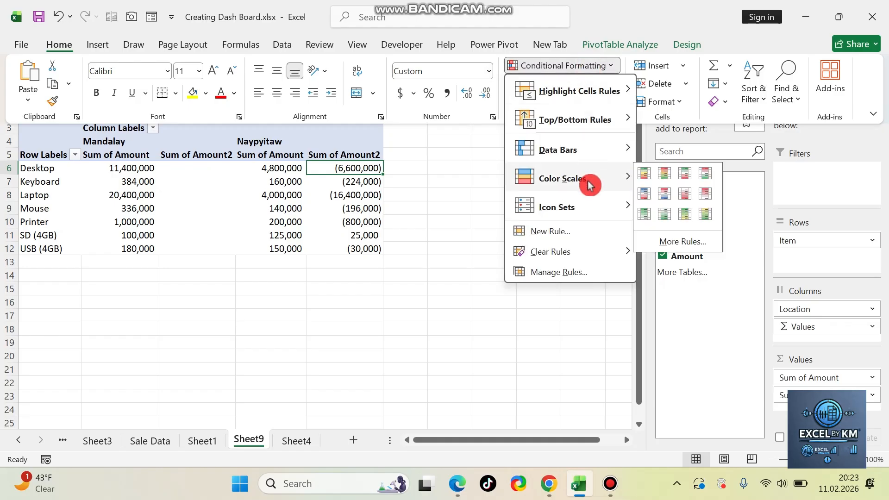
mouse_move(589, 161)
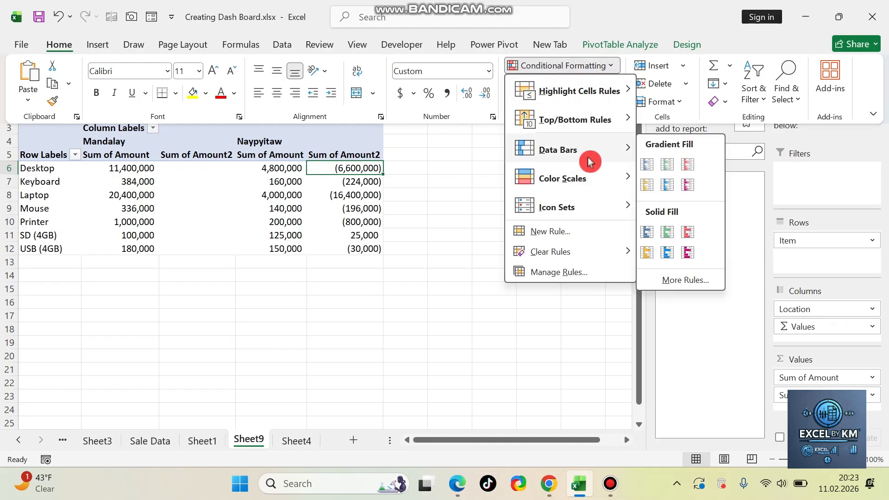
click(672, 189)
click(354, 205)
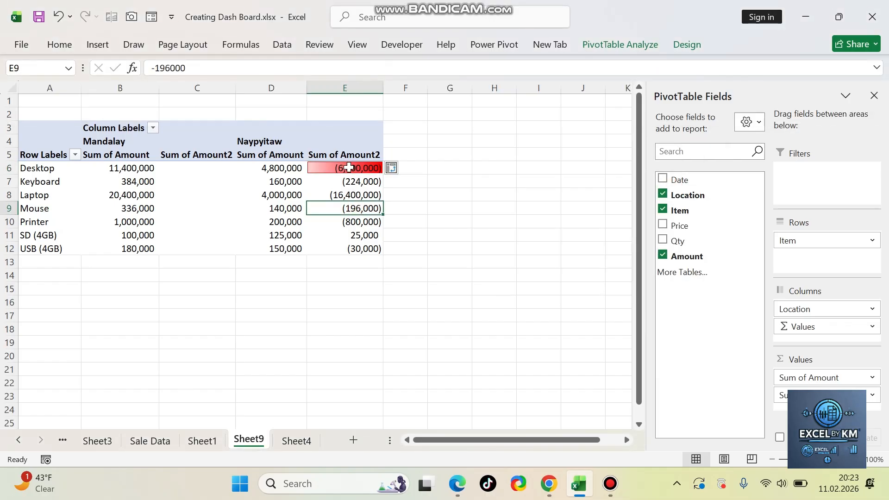
Step: Apply green gradient data bars to all Naypyitaw difference values, from Desktop to USB (4GB)
drag(349, 168, 358, 250)
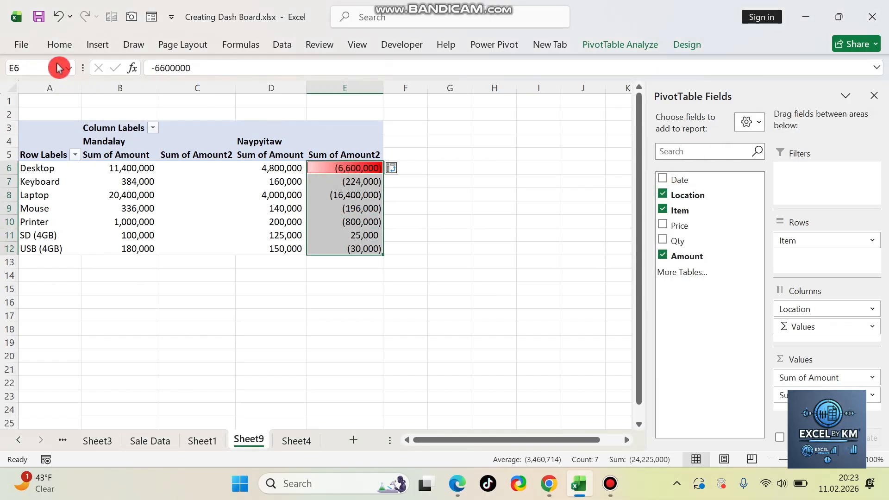
click(60, 46)
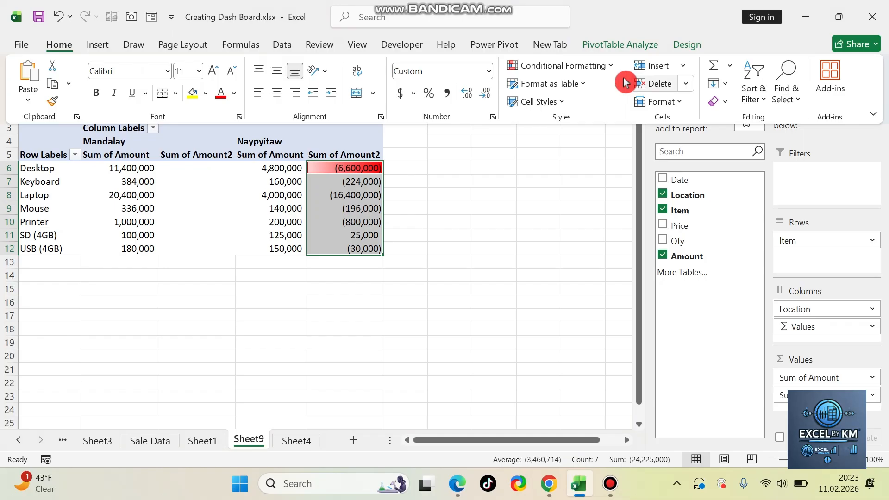
click(588, 65)
mouse_move(599, 151)
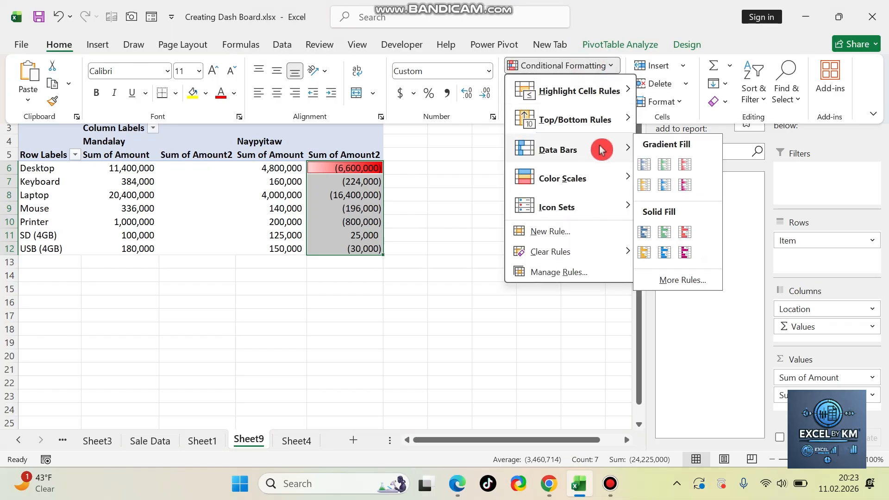
click(669, 169)
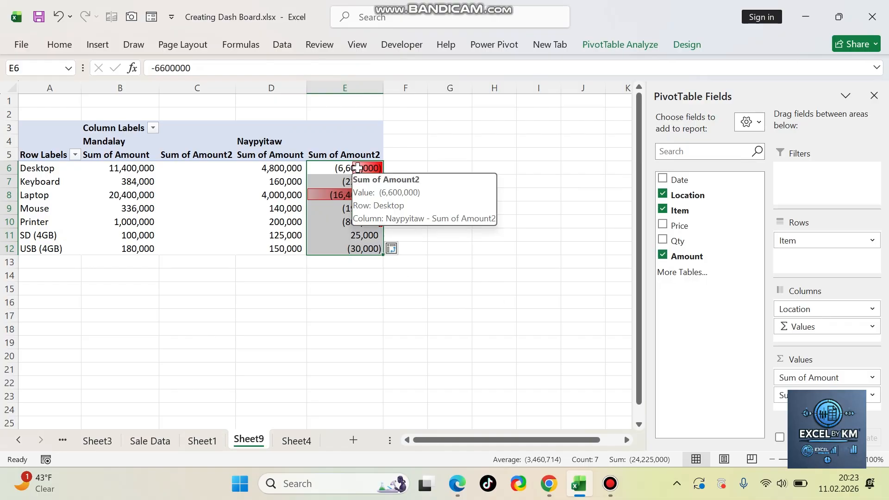
Step: Clear the conditional formatting rules from Naypyitaw's difference values, Desktop to USB (4GB)
drag(356, 168, 353, 248)
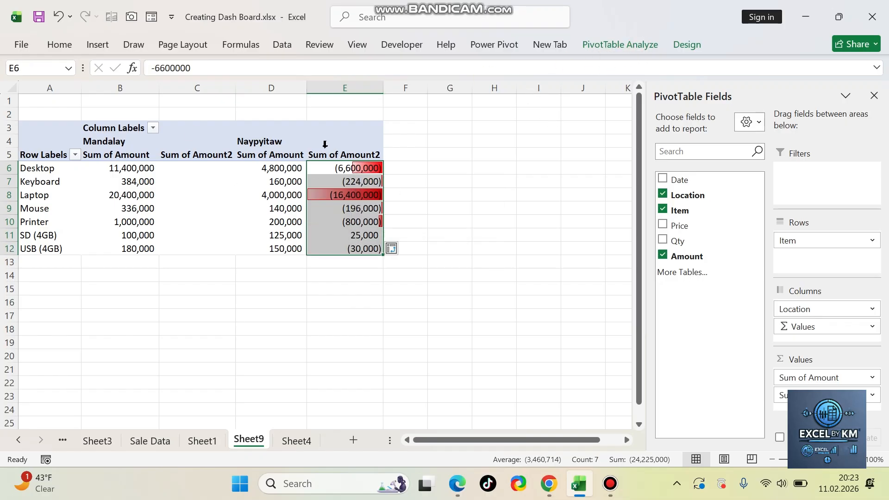
click(59, 44)
click(514, 65)
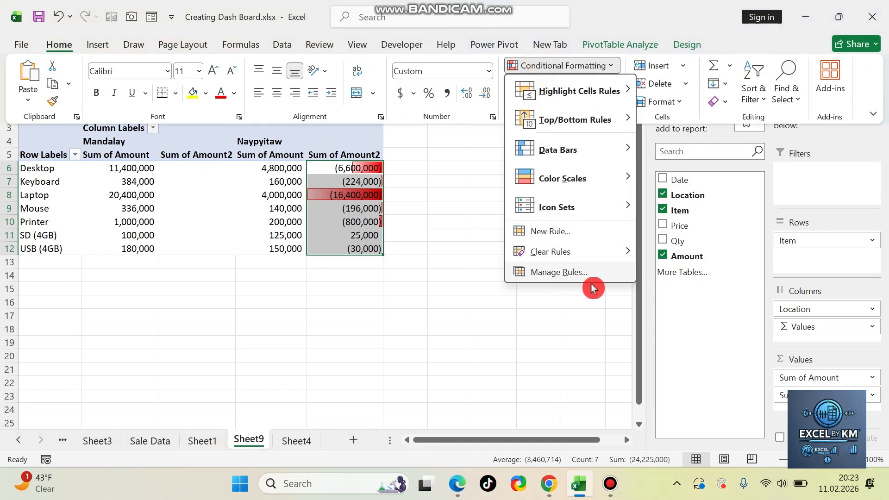
mouse_move(620, 252)
click(718, 252)
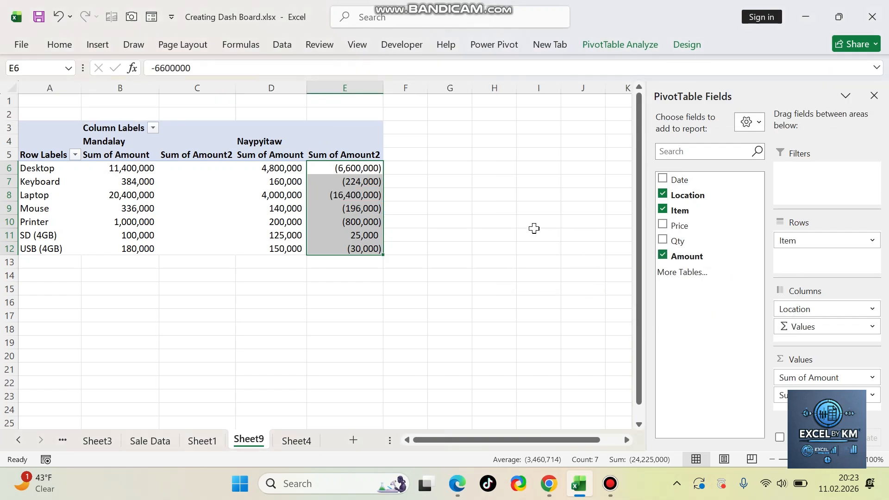
click(407, 220)
Step: Open the custom number format of Naypyitaw's difference values, Desktop to USB (4GB), and clear the General format code
drag(357, 170, 357, 241)
right_click(351, 173)
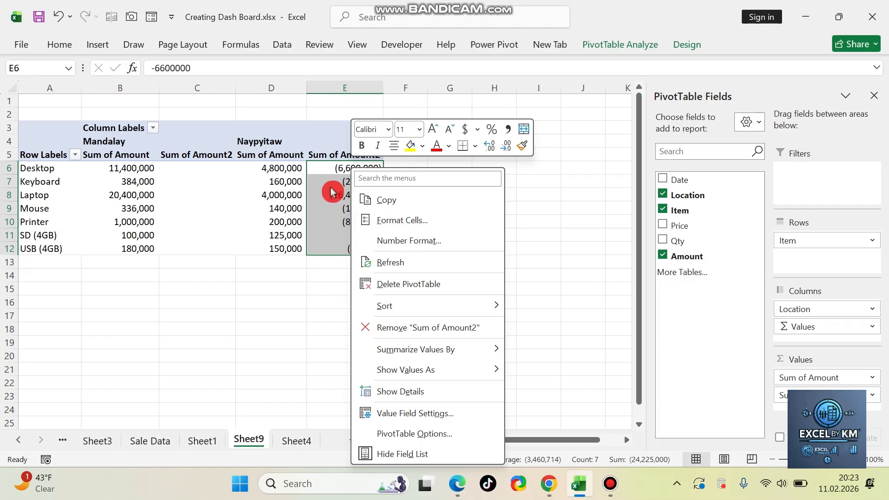
click(435, 260)
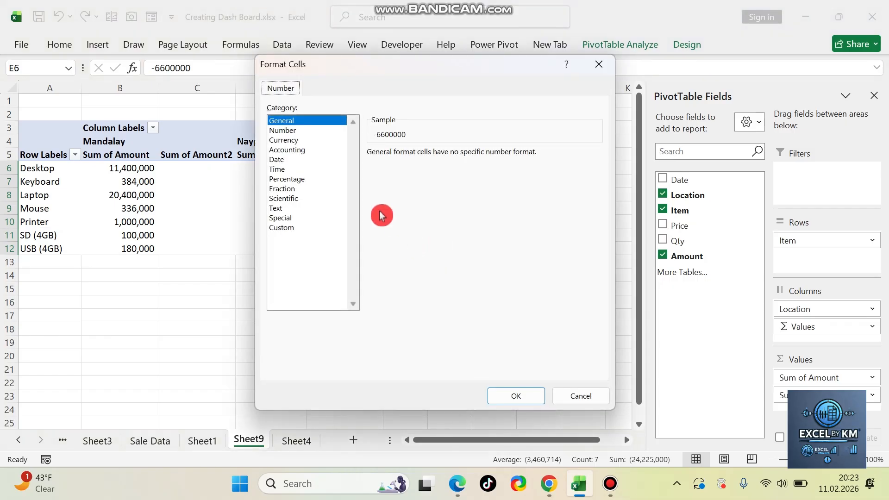
click(282, 228)
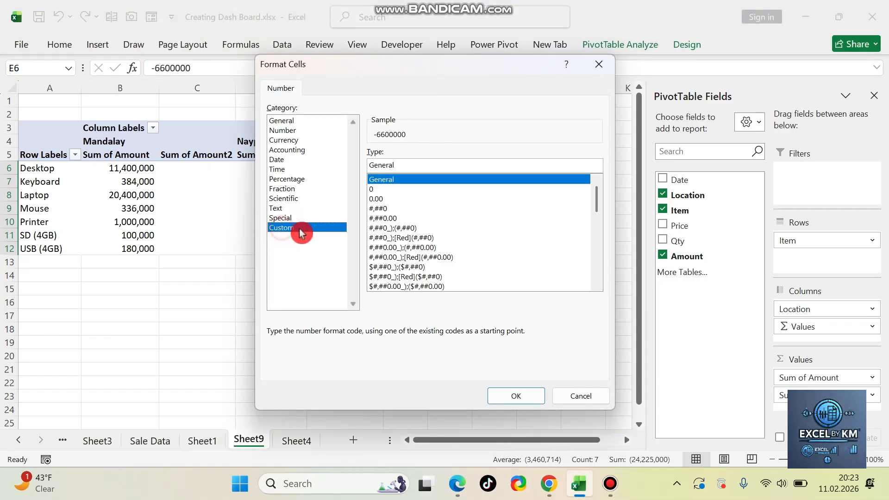
drag(441, 69, 573, 34)
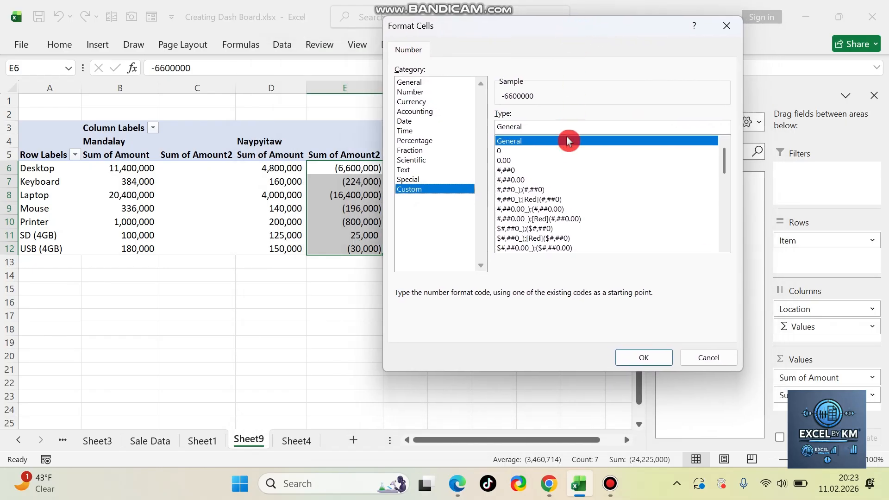
click(551, 132)
double_click(550, 131)
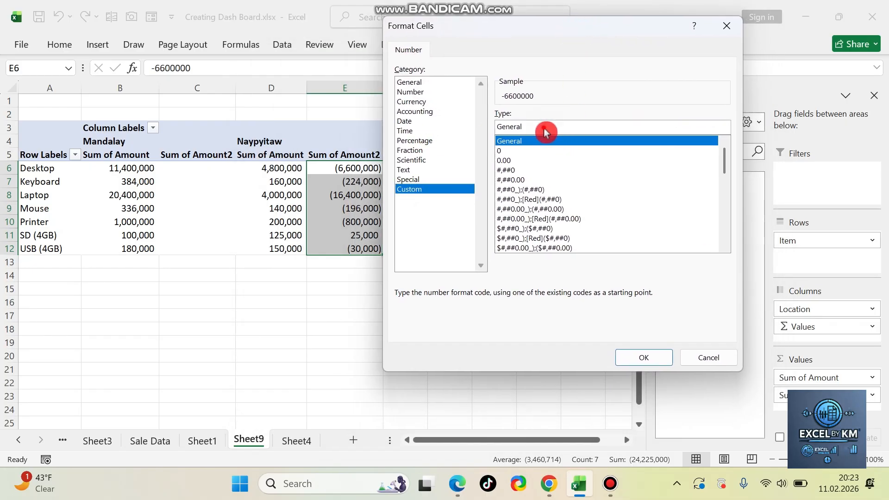
key(BackSpace)
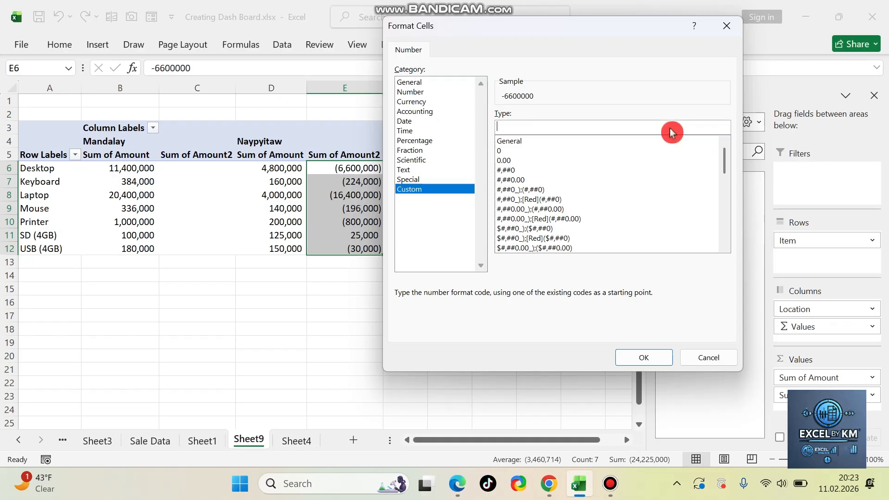
key(super+period)
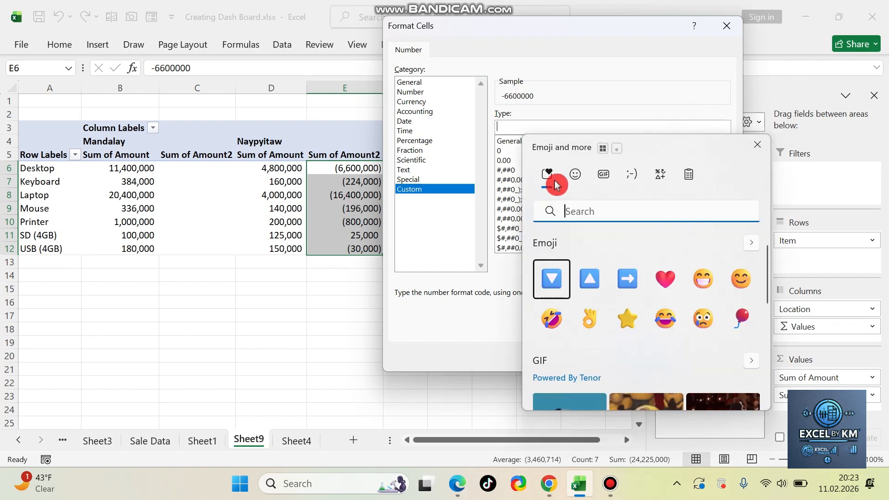
click(574, 179)
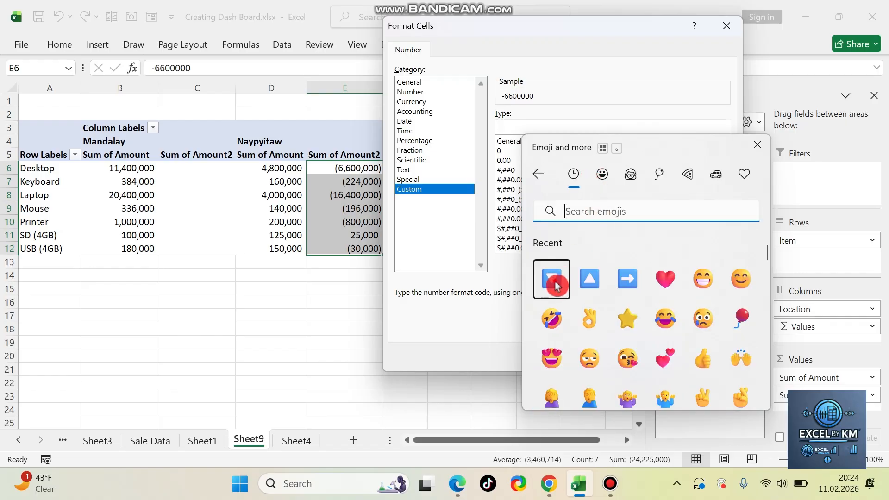
click(553, 279)
click(590, 279)
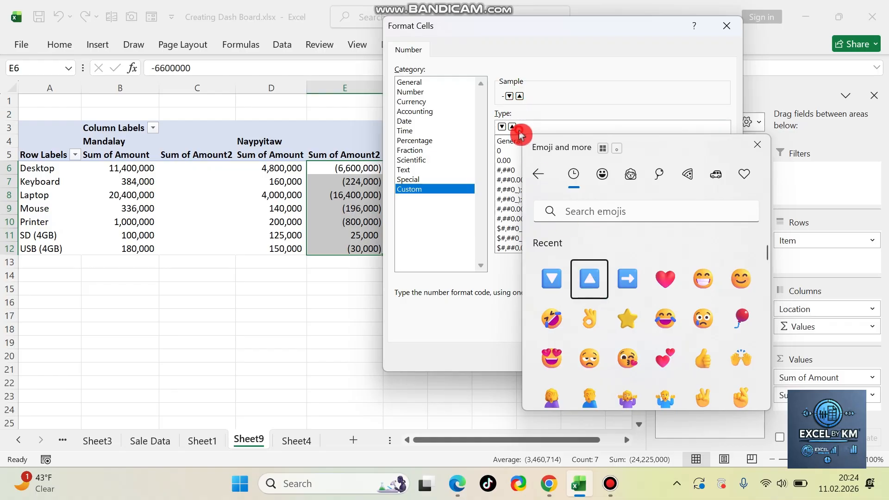
click(465, 134)
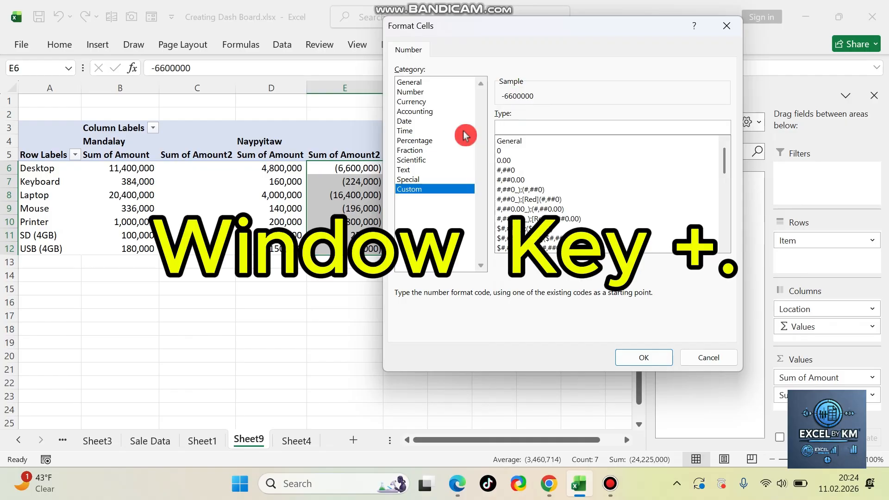
Step: Enter the custom format code ▲;▼ using the up and down triangle emojis separated by a semicolon
key(super+period)
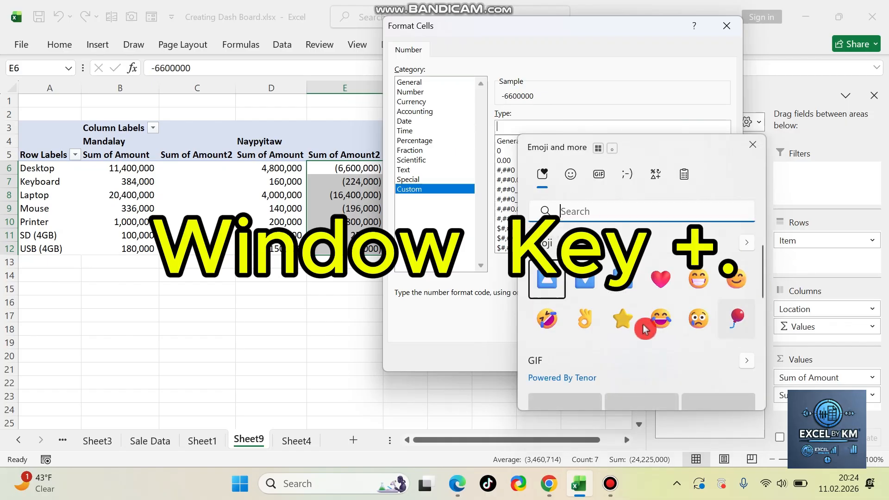
click(546, 283)
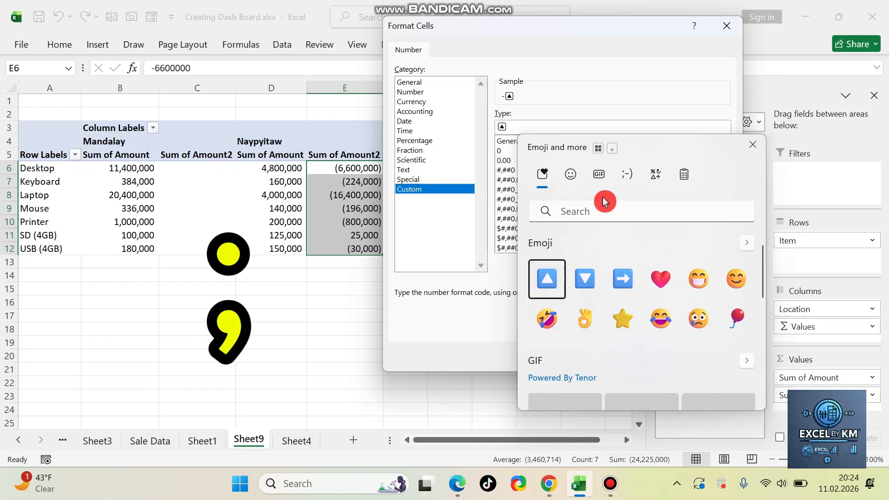
text(;)
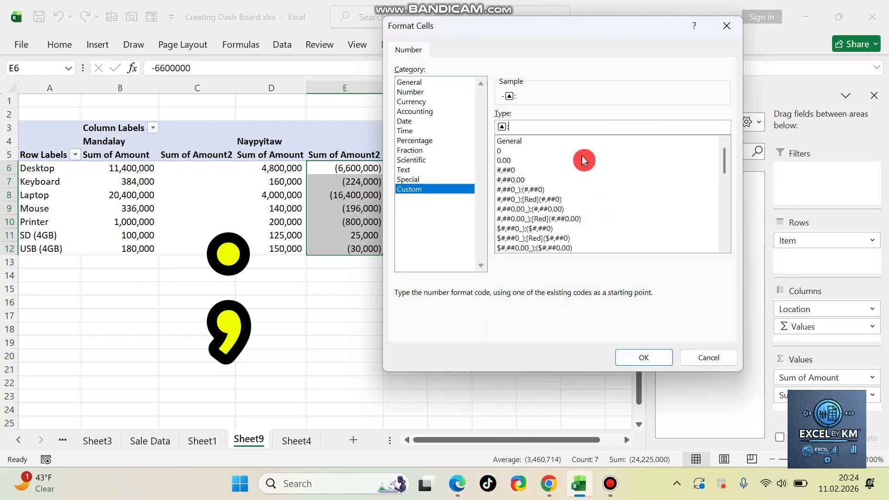
key(super+period)
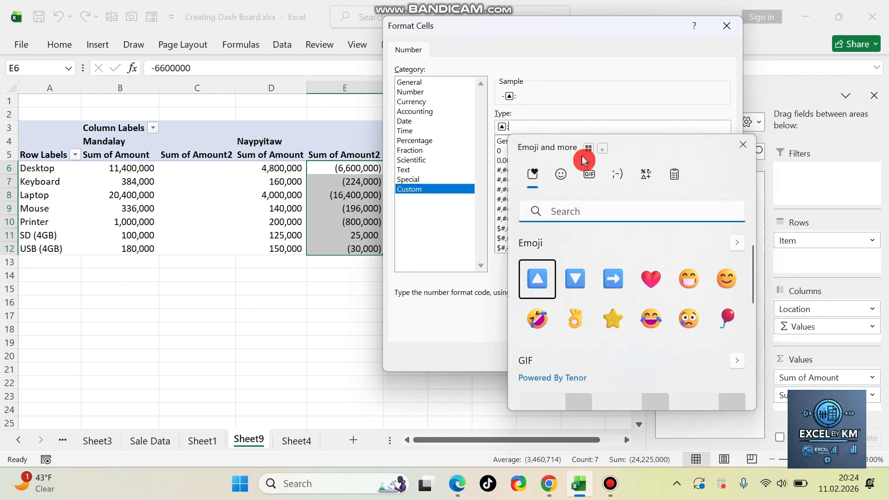
click(576, 288)
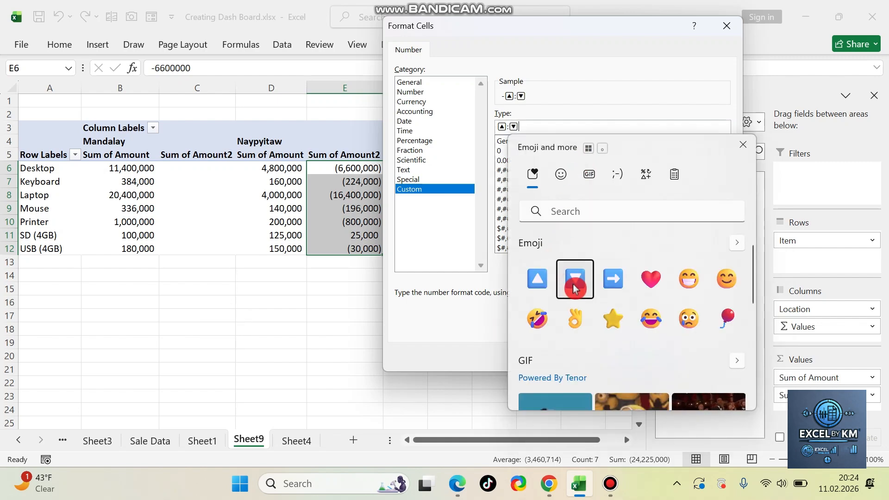
Step: Prefix the up triangle with [color7] and the down triangle with [Red] in the format code, and apply the format
click(674, 115)
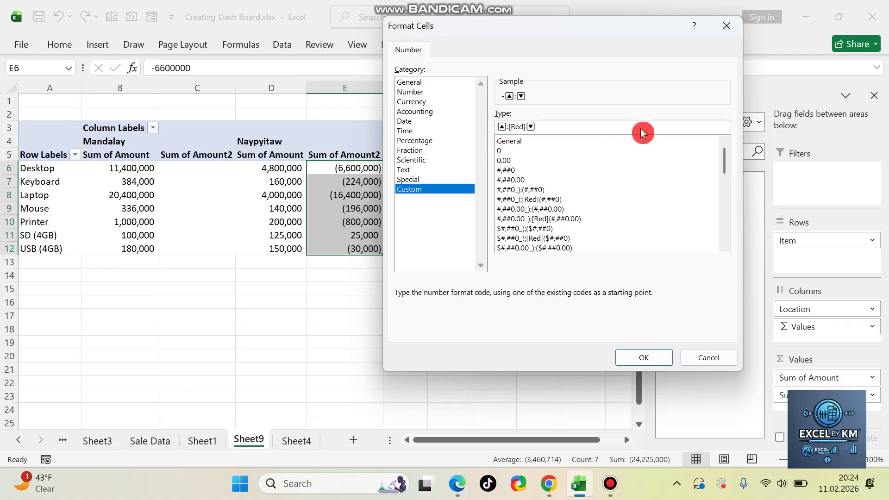
text([color)
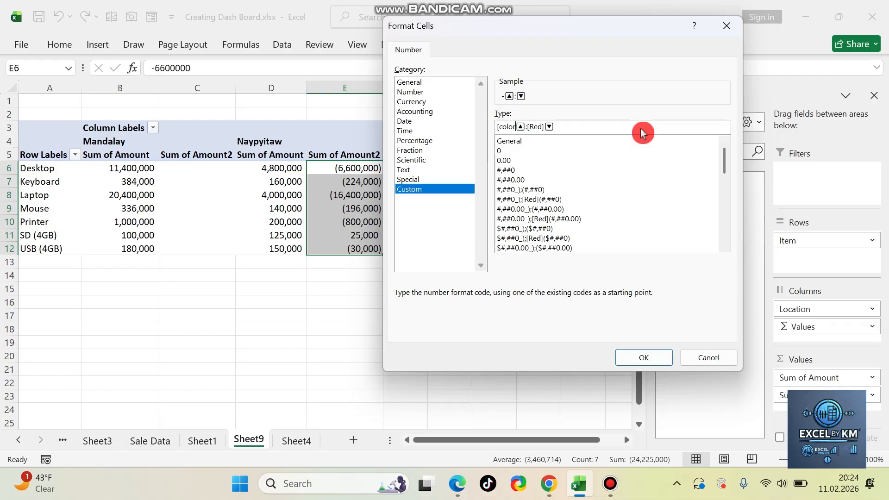
text(7)
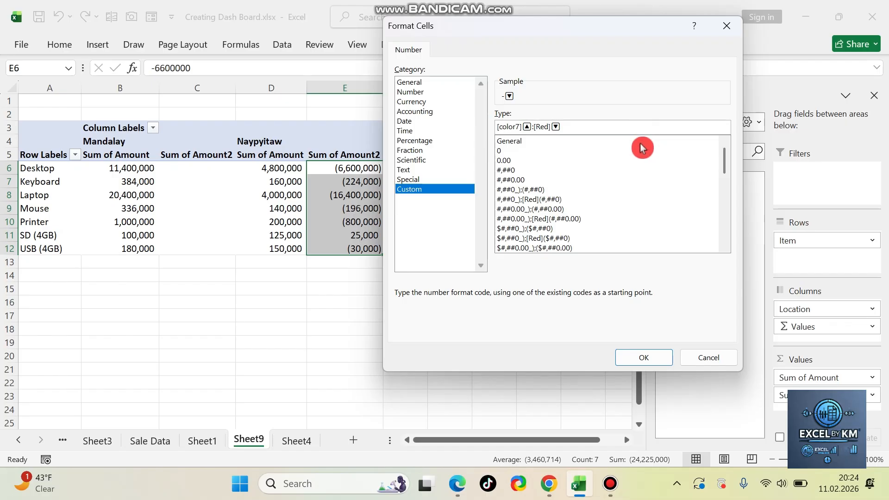
click(644, 358)
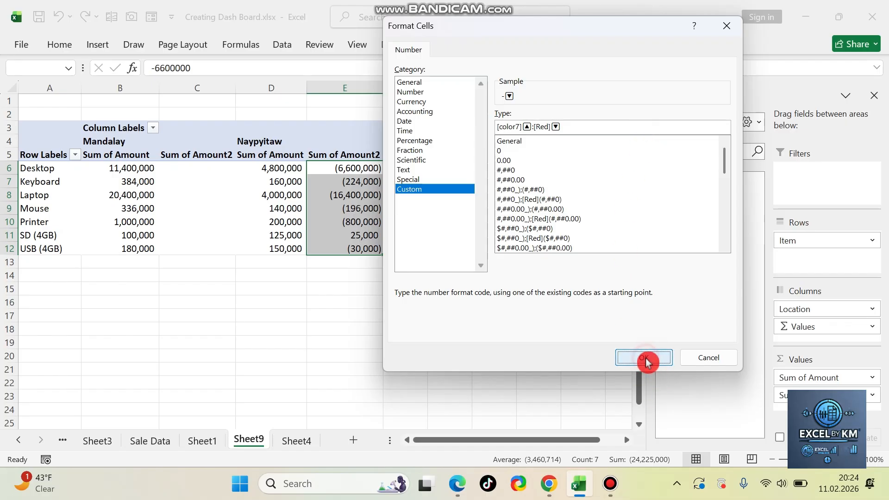
click(419, 293)
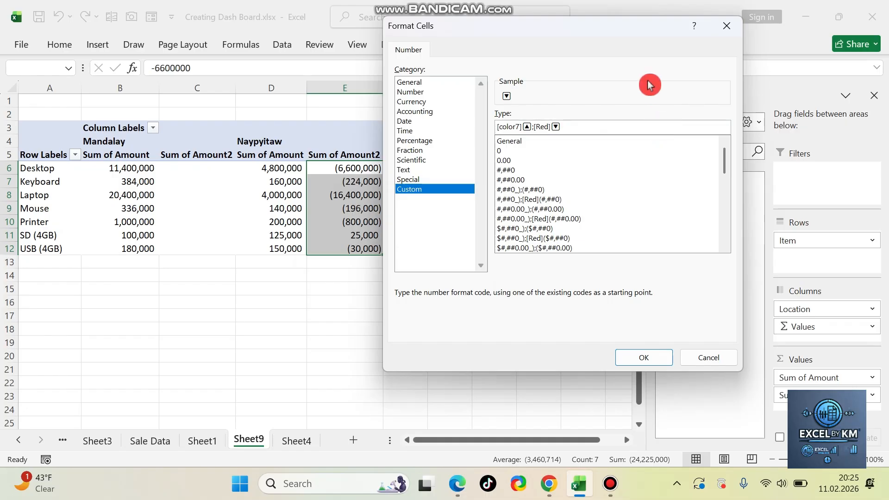
click(655, 359)
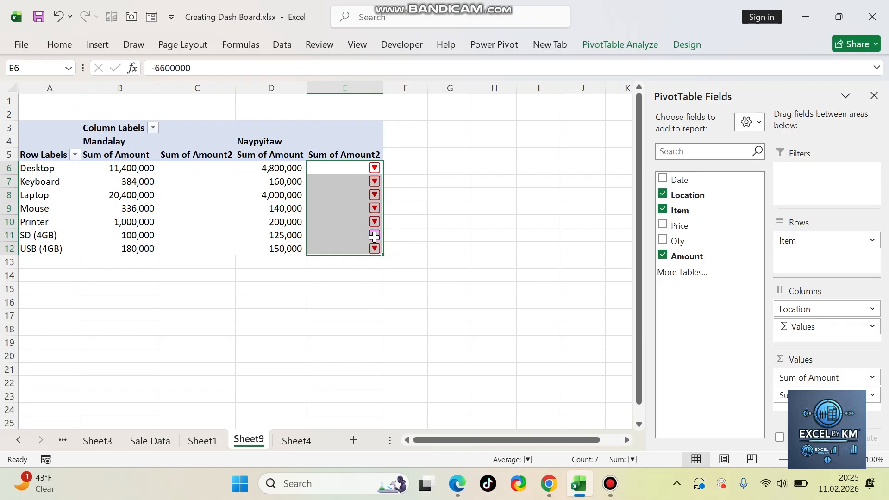
Step: Change the up triangle's color code to Color10 in the custom number format of the difference values
right_click(358, 166)
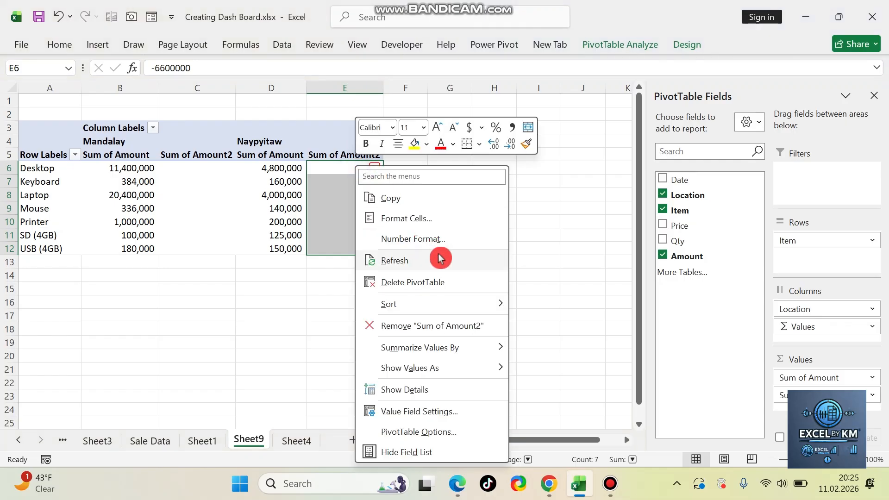
click(439, 260)
key(ctrl+1)
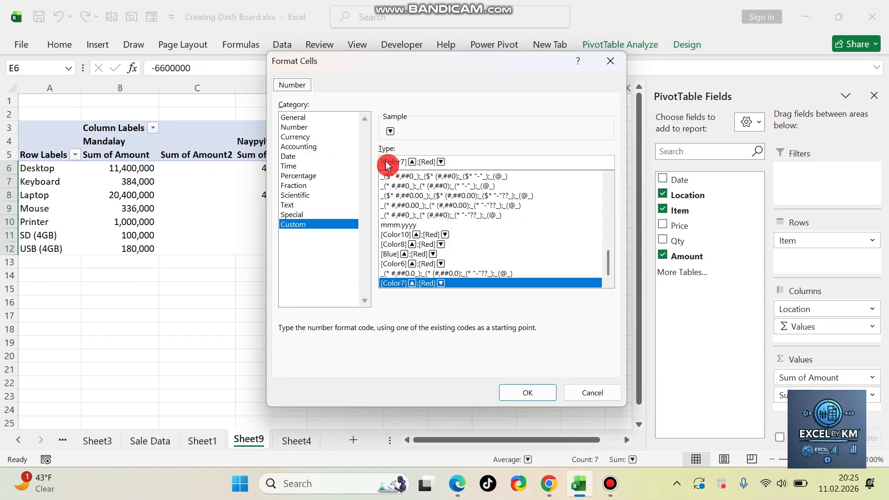
click(404, 163)
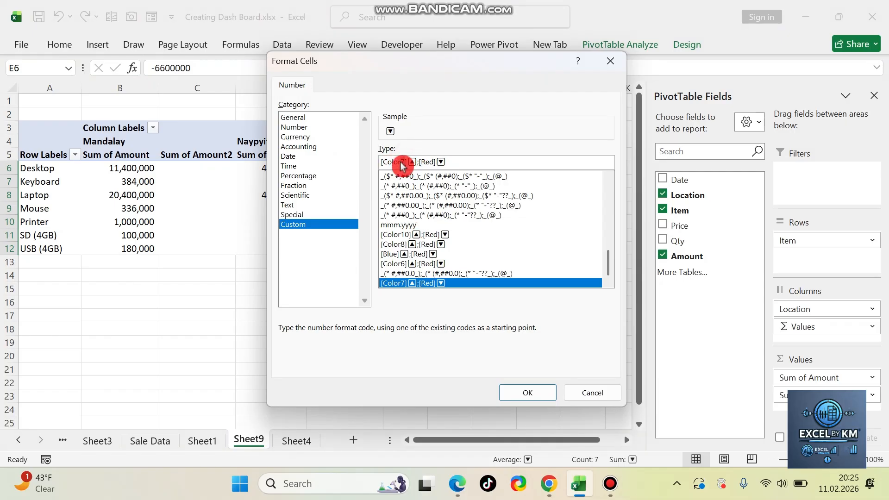
key(BackSpace)
text(10)
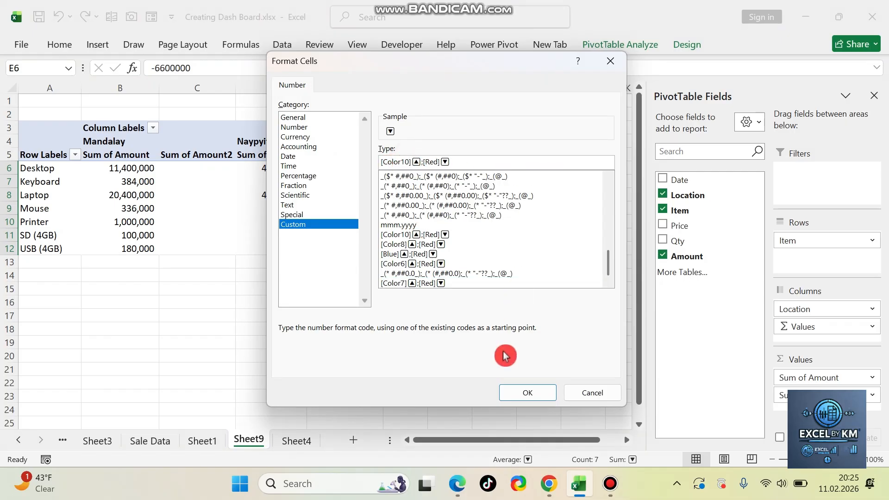
click(523, 393)
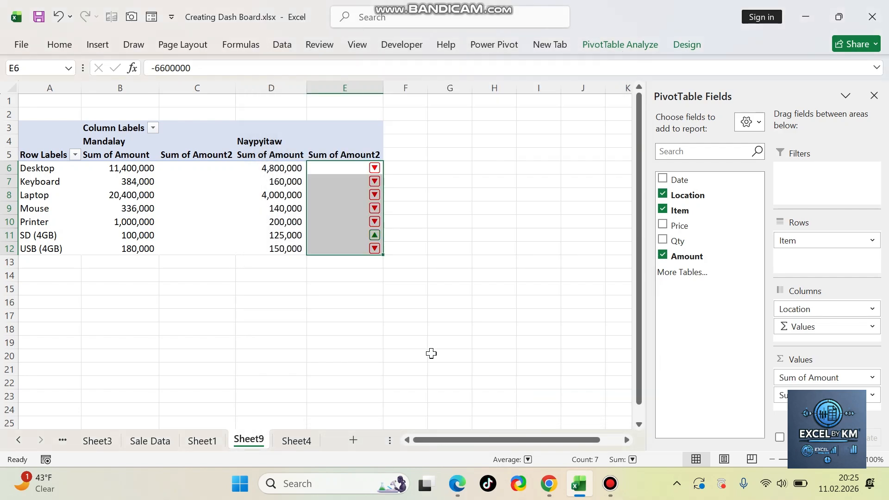
Step: Remove the Sum of Amount2 difference field from the PivotTable
click(370, 239)
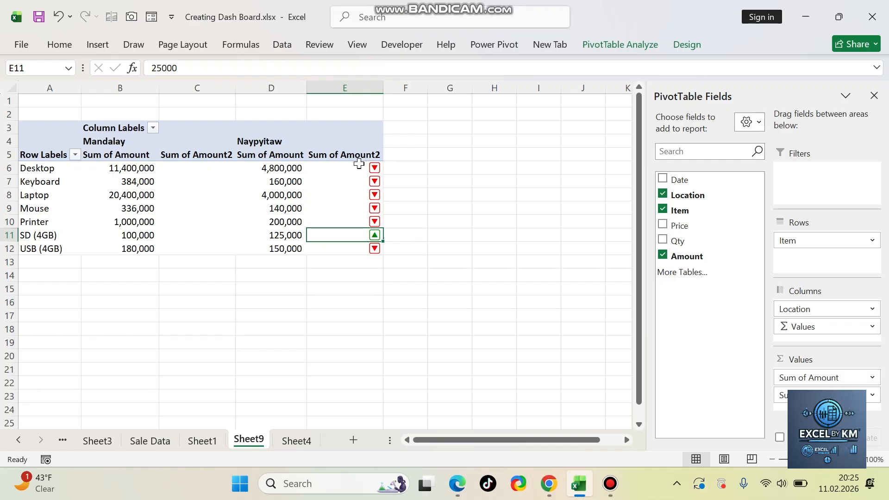
drag(360, 168, 359, 248)
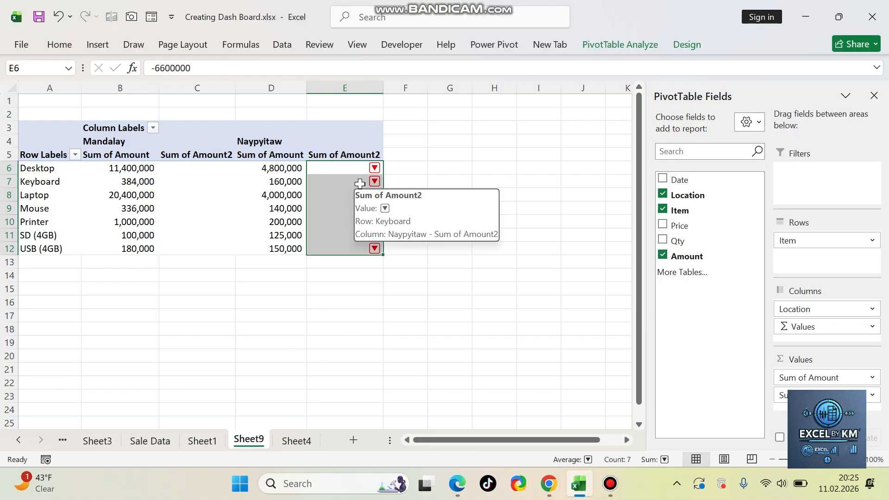
click(363, 149)
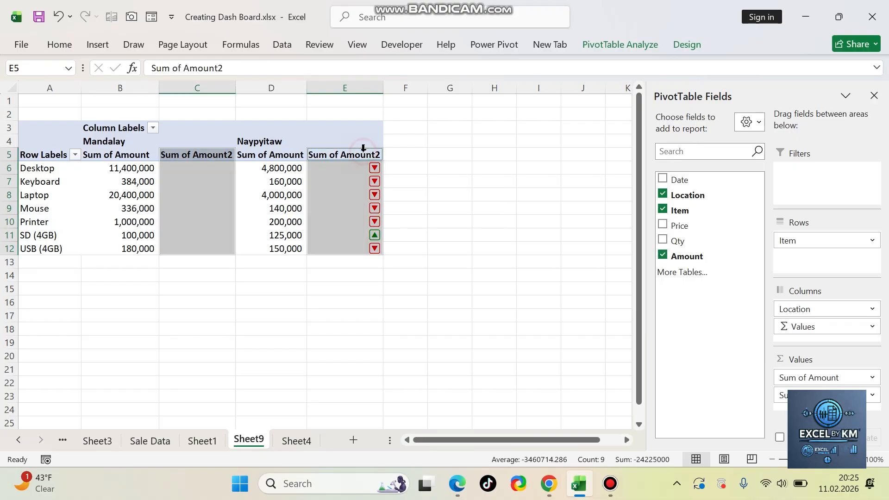
right_click(357, 156)
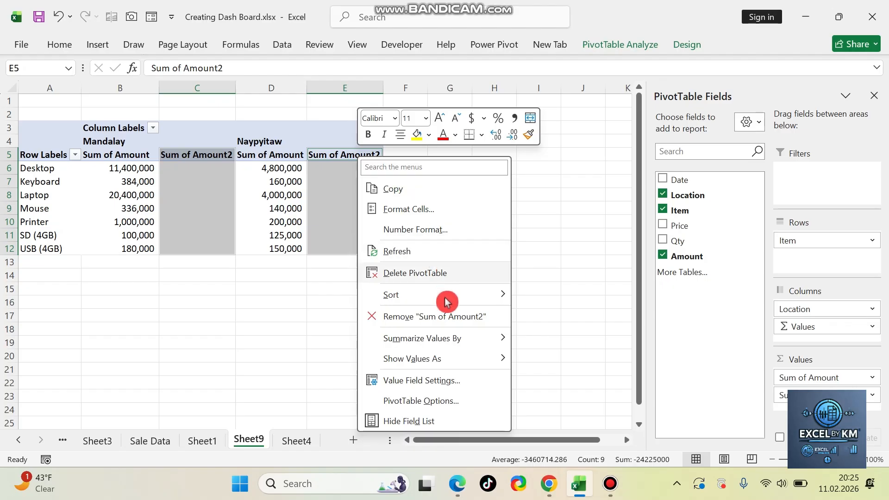
click(458, 324)
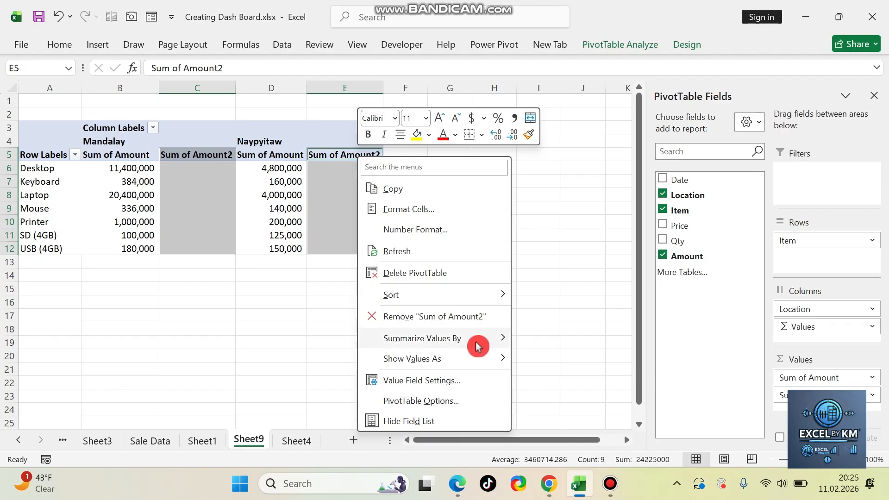
click(458, 323)
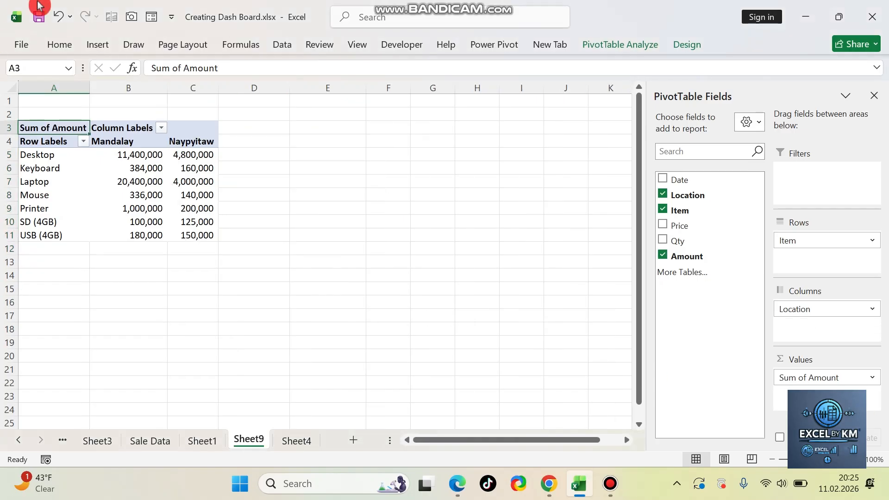
click(147, 200)
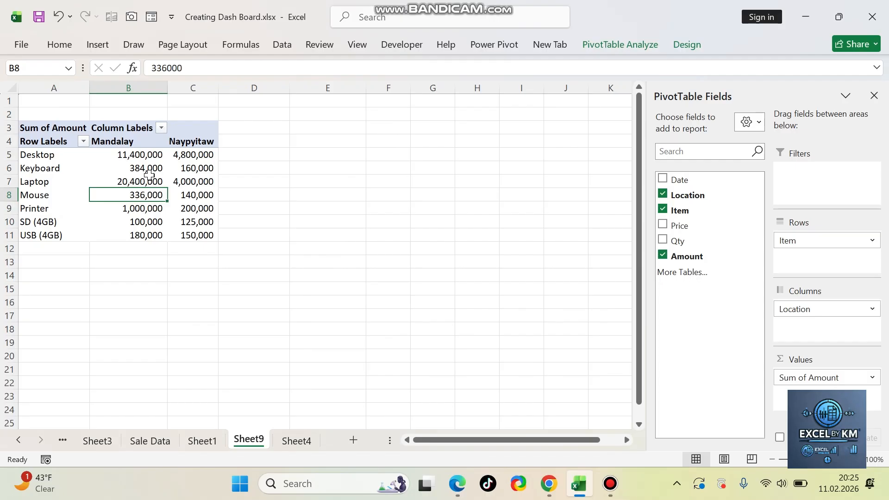
click(192, 166)
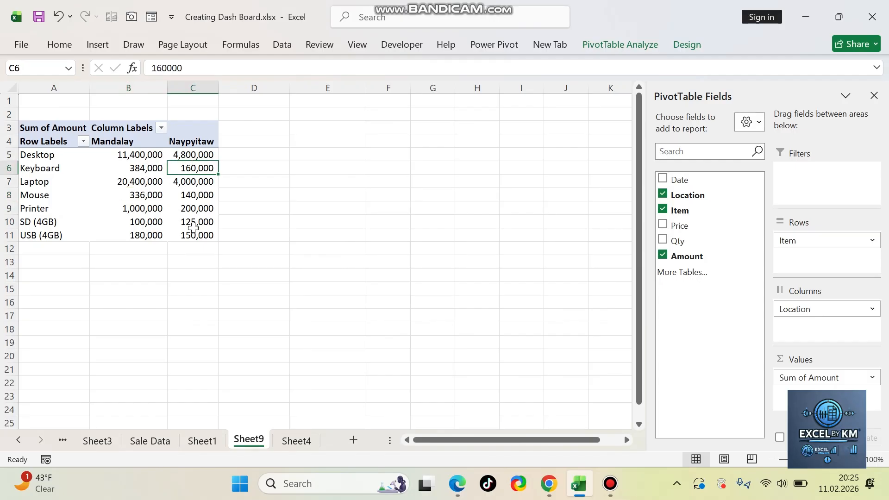
click(179, 154)
click(228, 154)
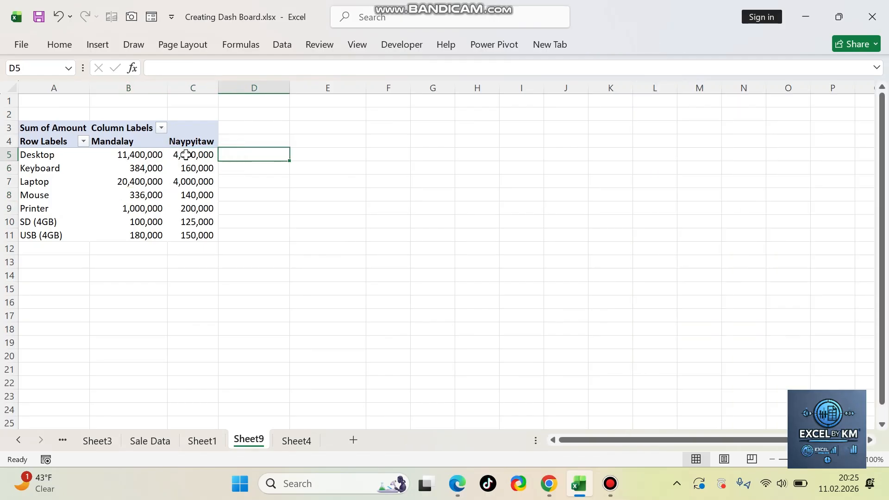
Step: Add a calculated field named 10% to the PivotTable with the formula = Amount*10%
click(186, 154)
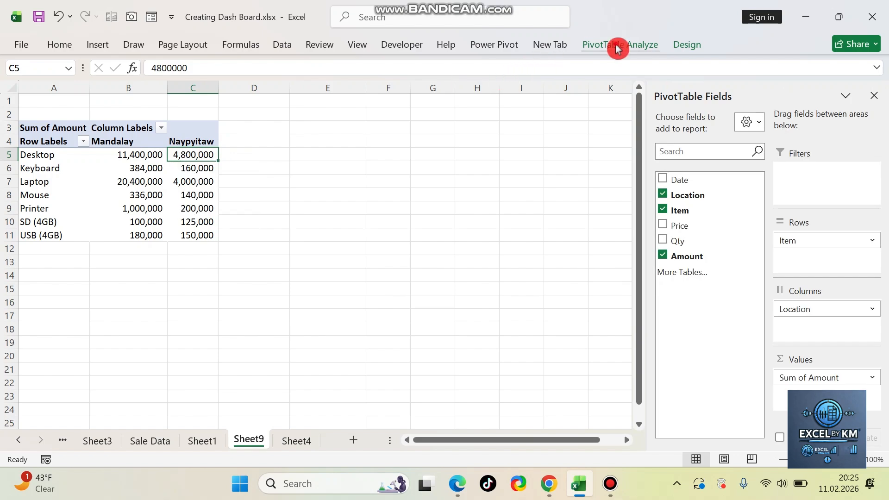
click(618, 46)
click(579, 66)
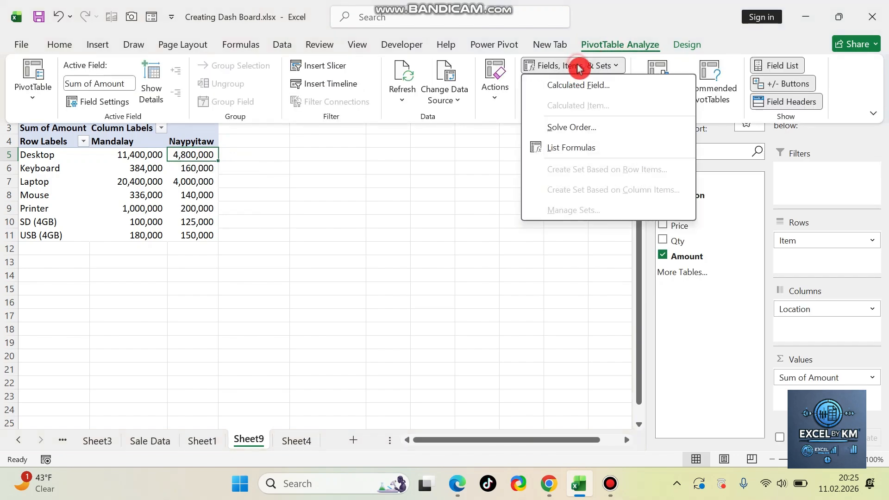
click(581, 88)
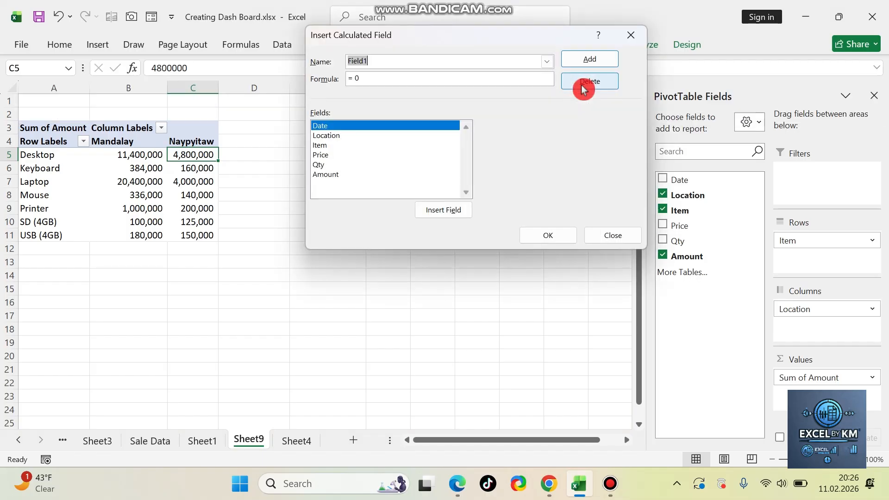
drag(438, 35, 464, 53)
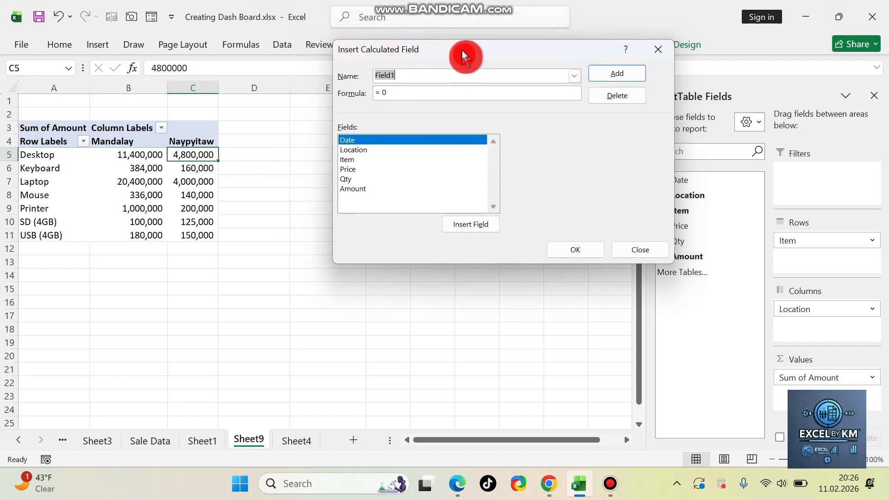
click(410, 81)
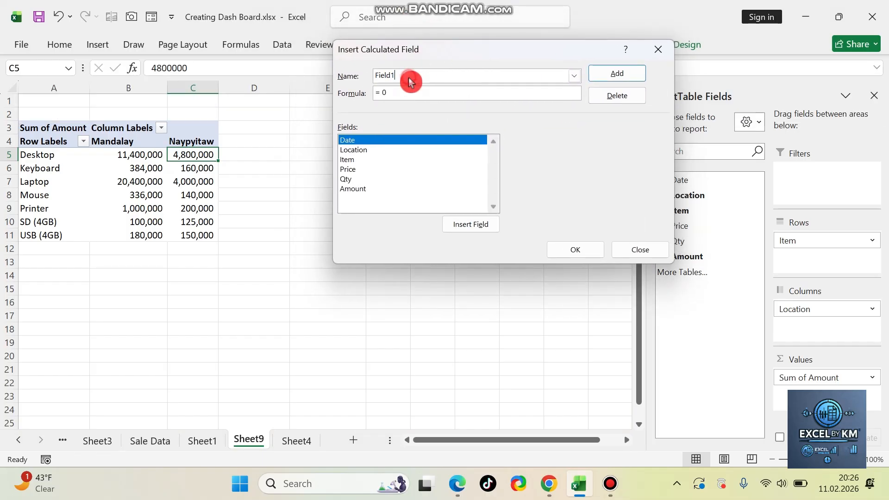
click(386, 95)
key(BackSpace)
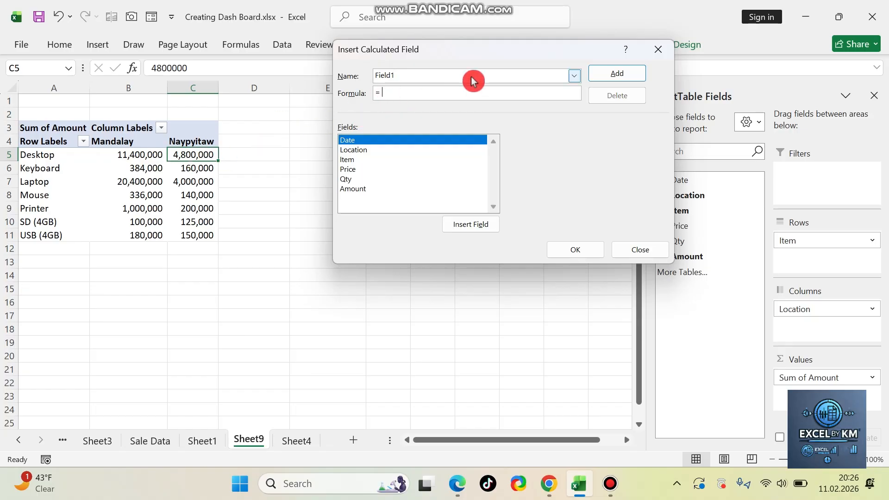
click(360, 190)
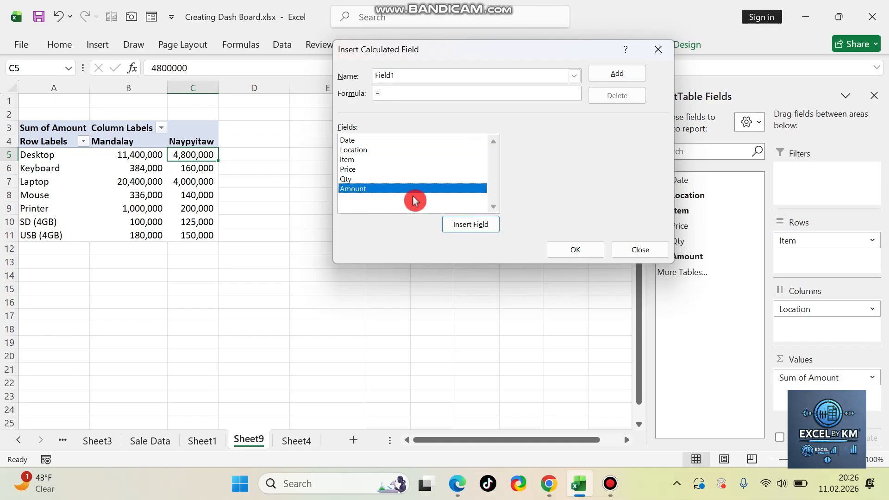
click(477, 225)
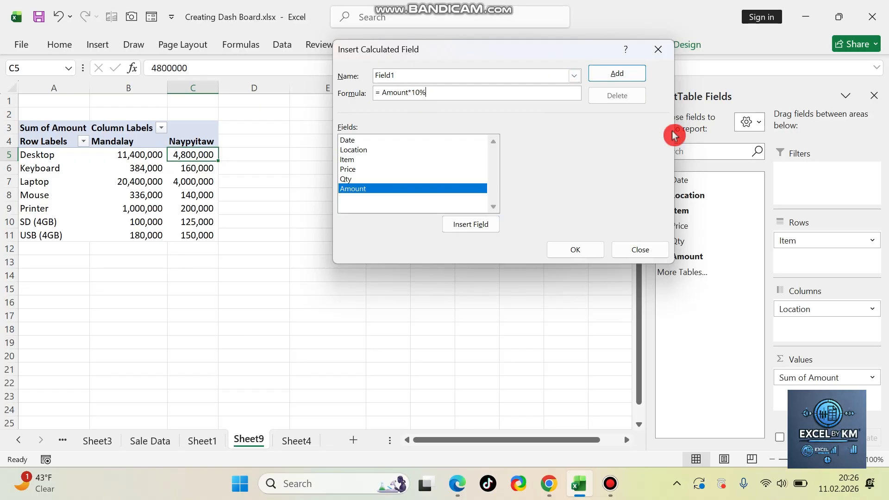
click(426, 79)
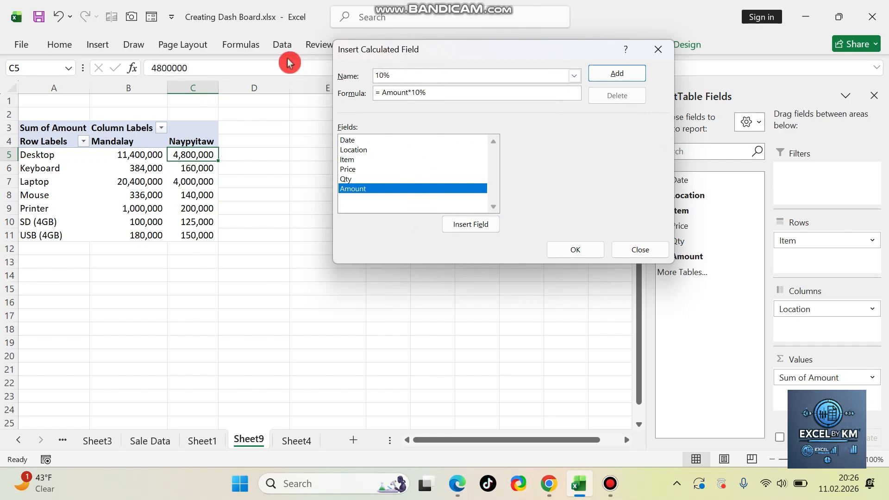
click(583, 250)
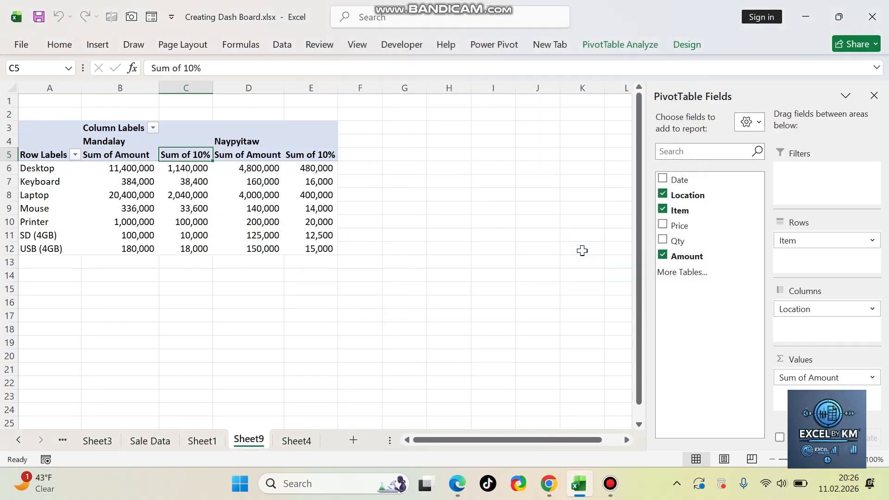
Step: Examine the Sum of 10% values against the item amounts for Mandalay and Naypyitaw
click(193, 167)
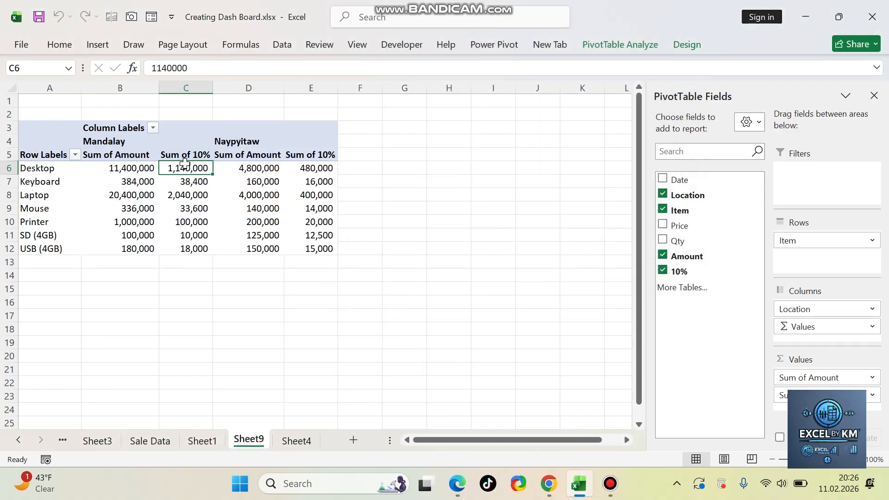
click(115, 169)
click(183, 168)
drag(184, 169, 187, 250)
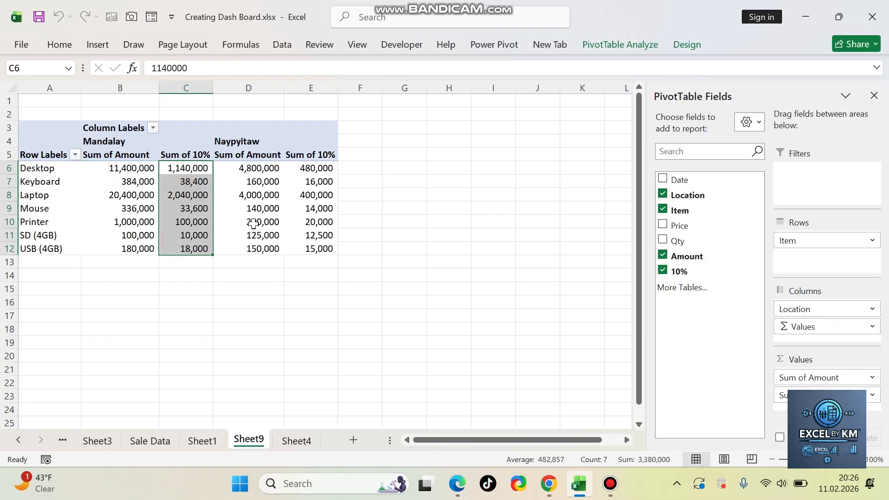
click(289, 206)
drag(308, 168, 310, 250)
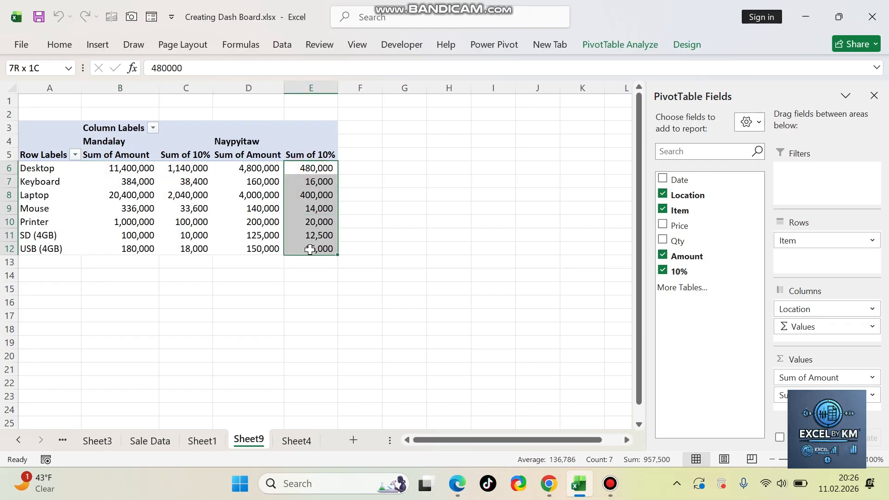
Step: Modify the calculated field 10% so that its formula is =Amount*5%
drag(192, 167, 191, 253)
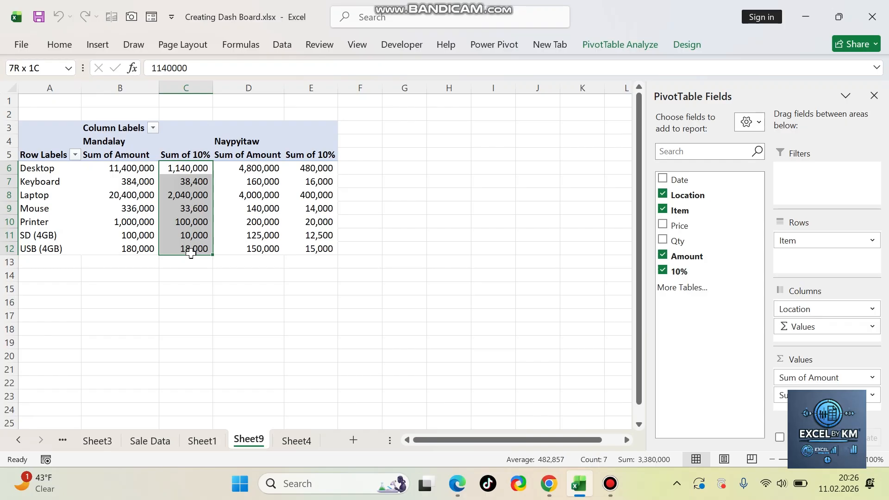
click(628, 48)
click(586, 65)
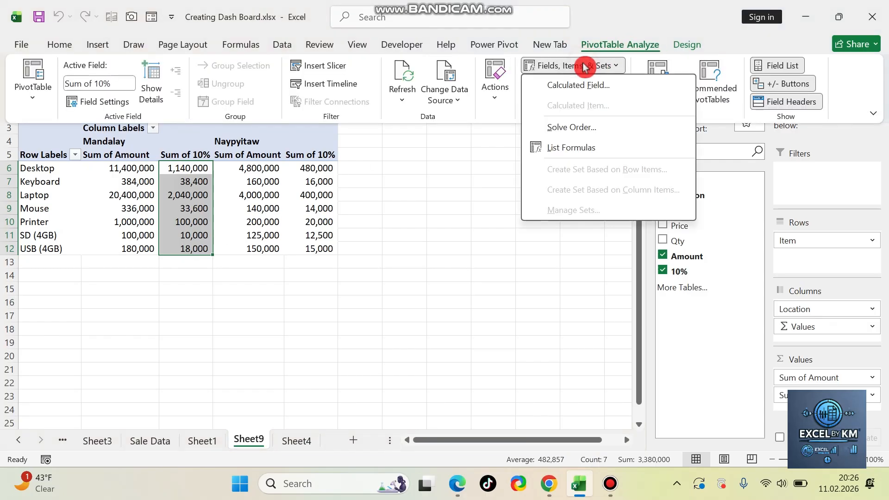
click(598, 88)
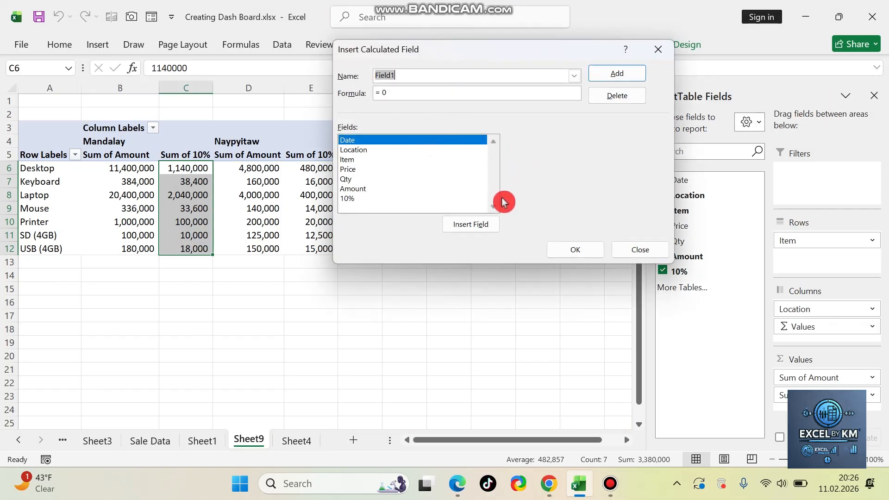
click(574, 76)
click(426, 90)
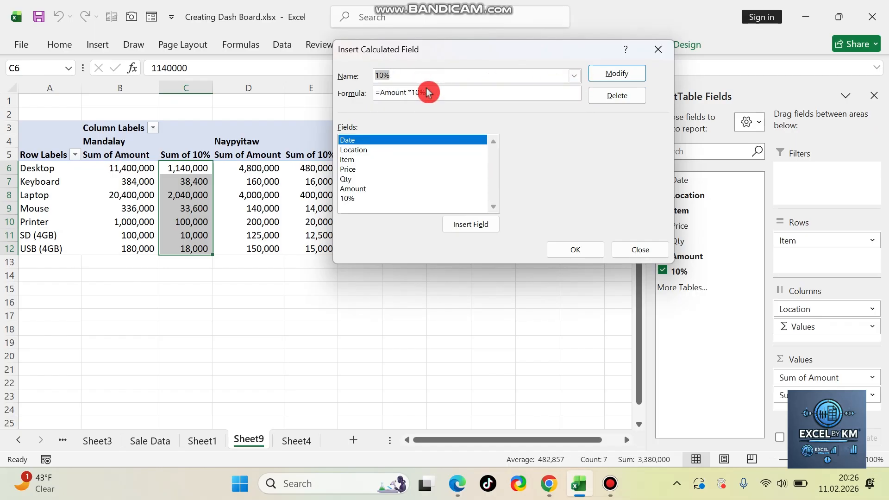
click(448, 77)
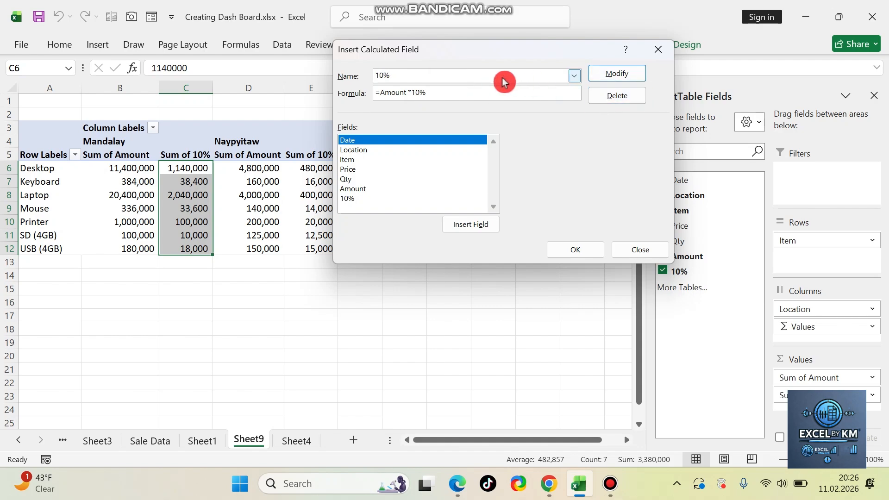
click(413, 98)
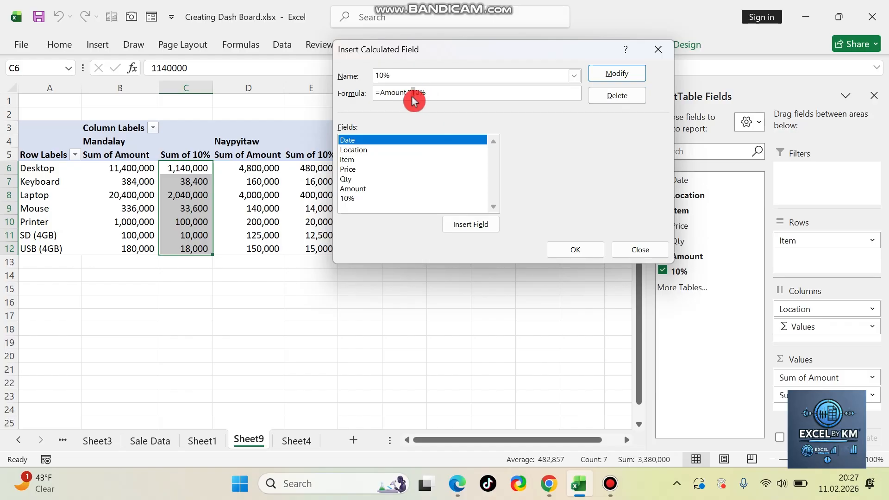
double_click(420, 94)
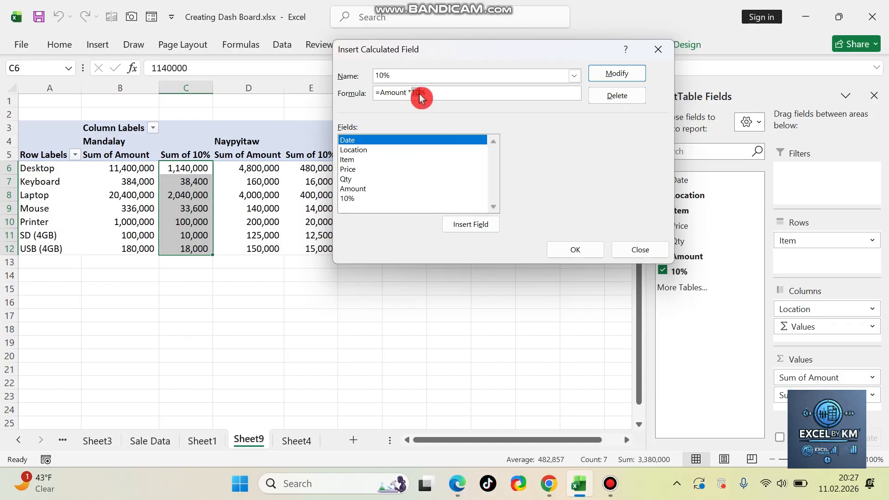
click(622, 78)
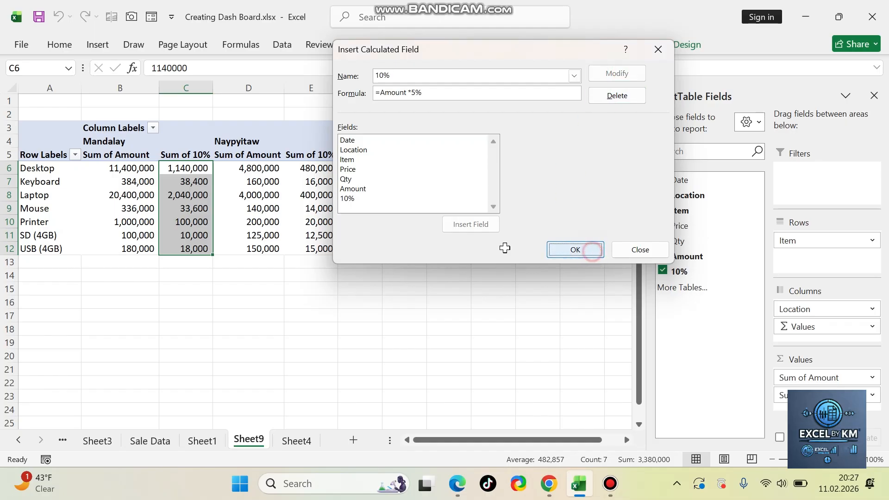
click(591, 248)
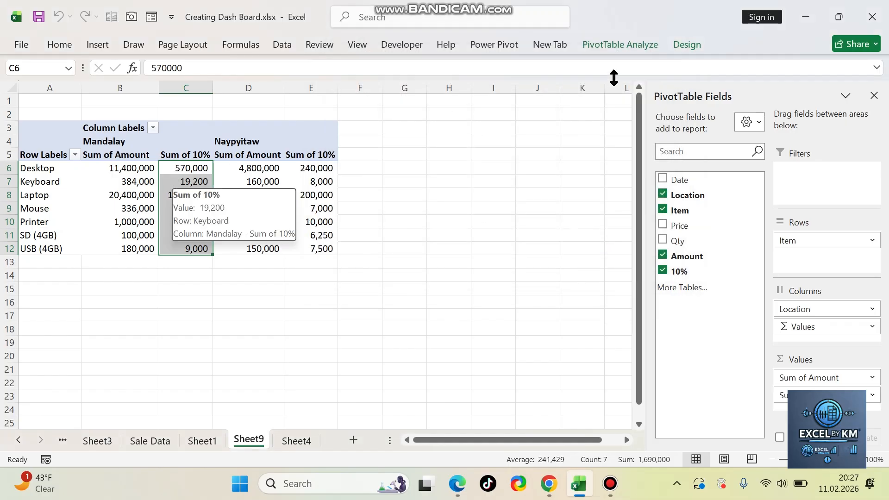
Step: Delete the calculated field 10% from the PivotTable
click(607, 43)
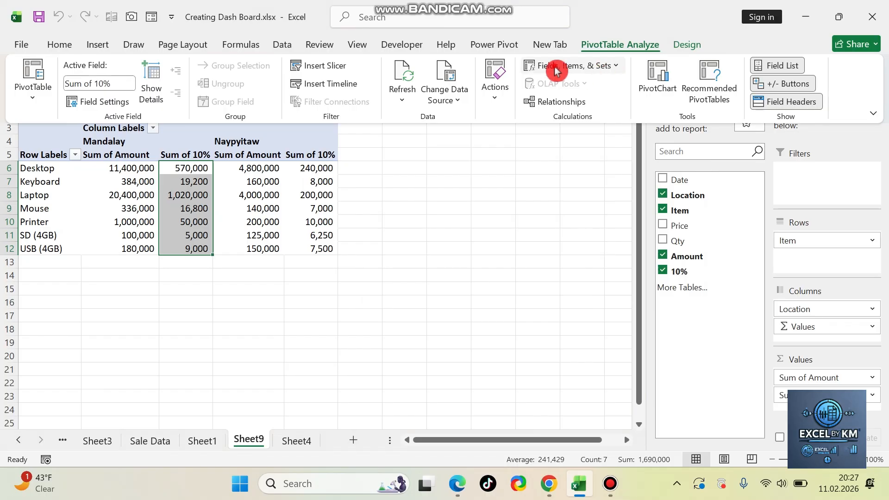
click(606, 68)
click(603, 87)
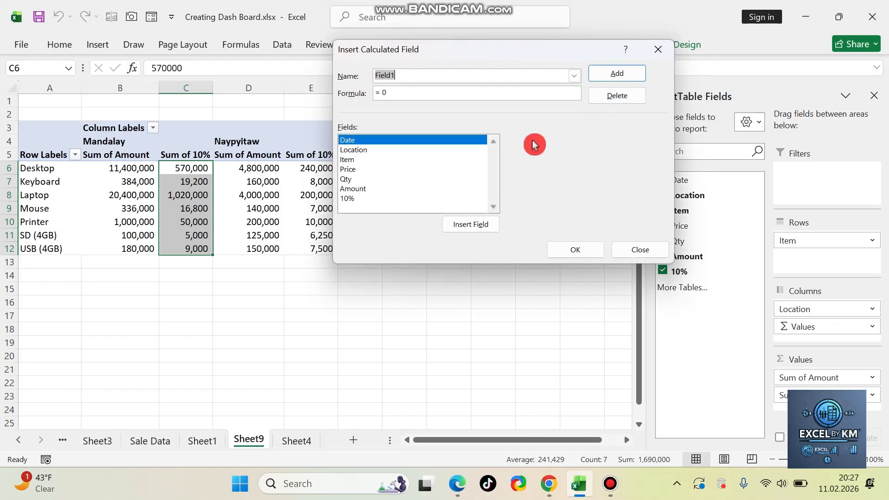
click(575, 76)
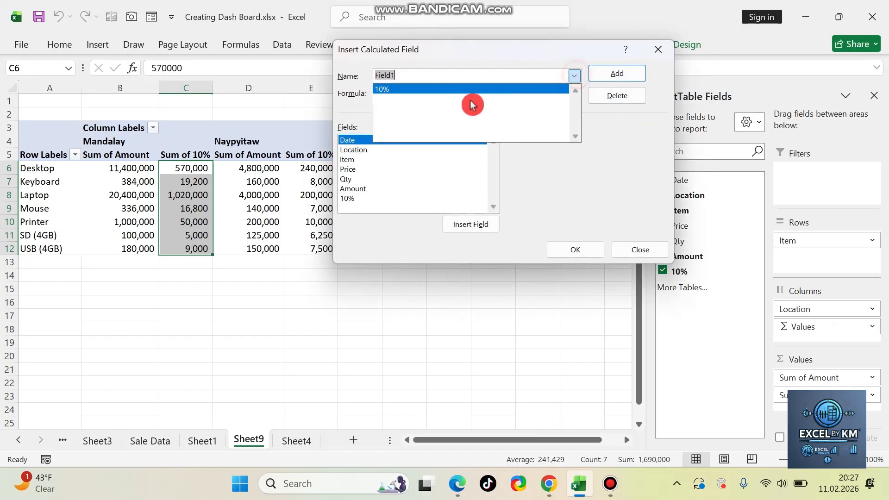
click(452, 93)
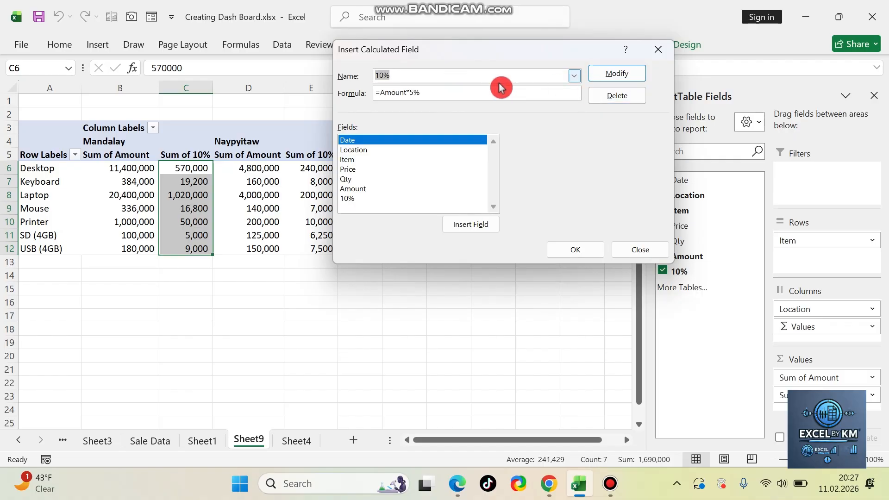
click(623, 101)
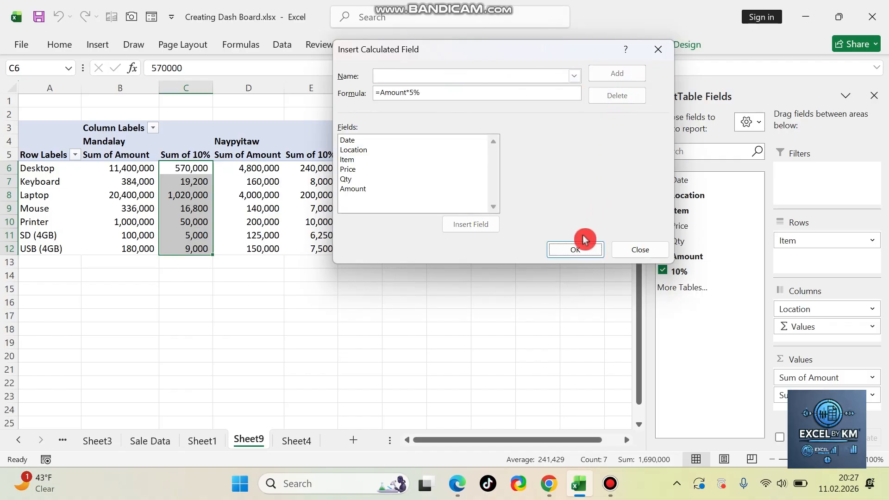
click(575, 248)
click(359, 227)
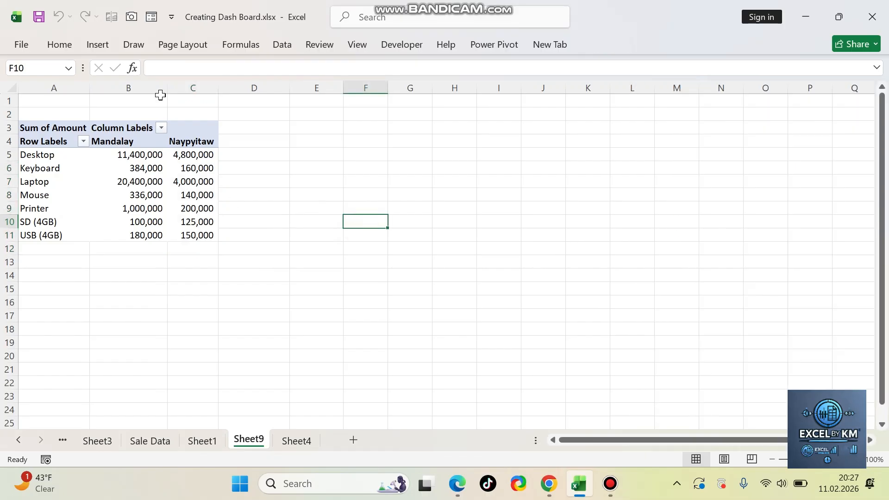
drag(148, 158, 173, 236)
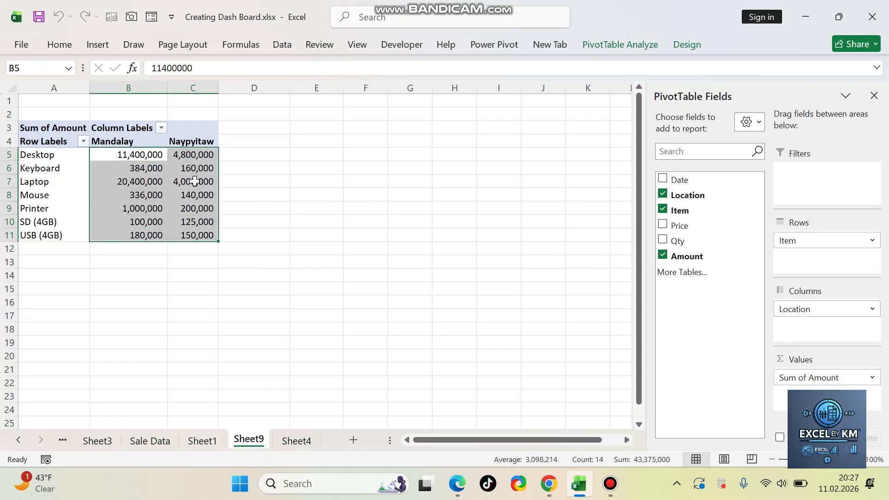
click(143, 167)
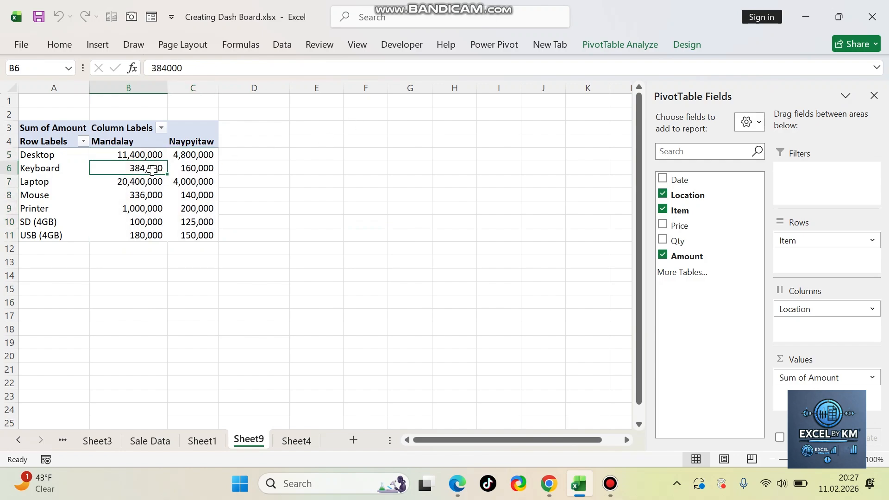
click(192, 155)
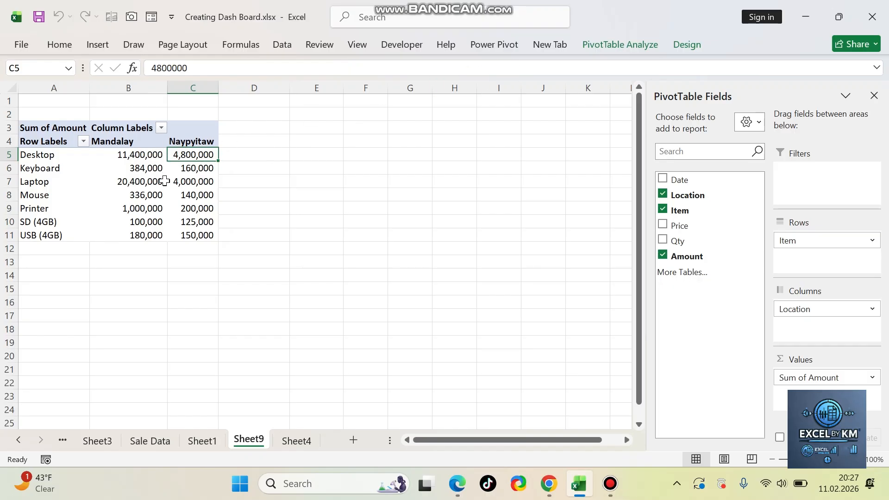
mouse_move(165, 180)
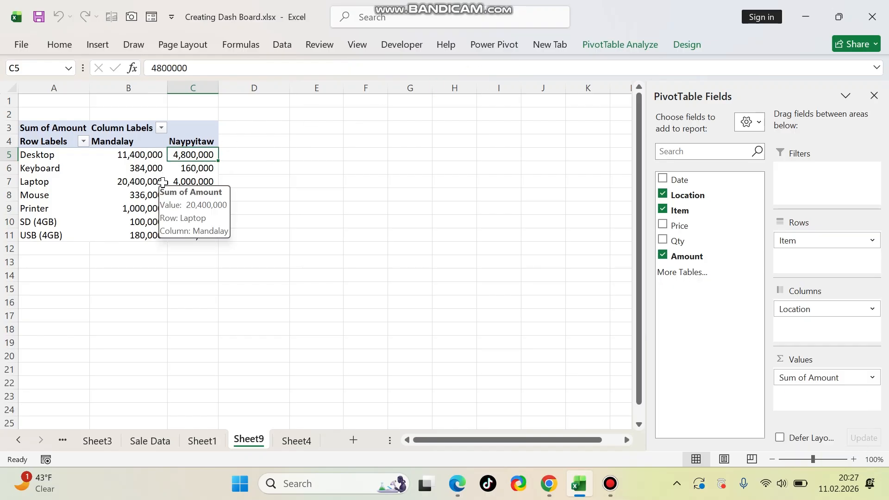